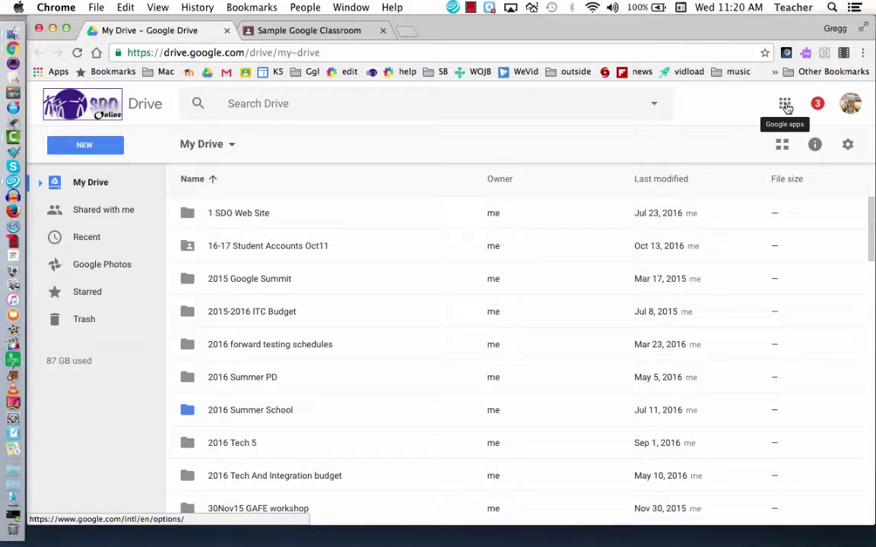
# - Switch to Google Forms, create a blank form and title it "Quiz sample"
pyautogui.click(785, 107)
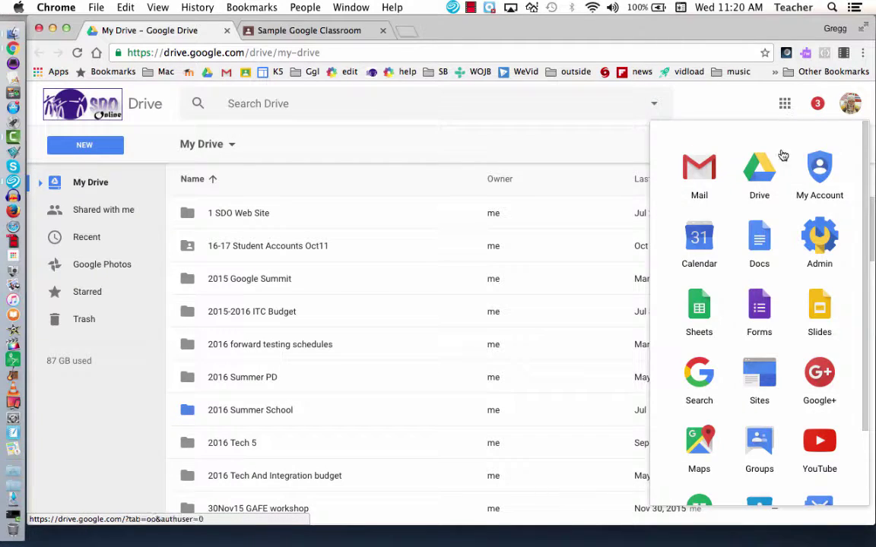
pyautogui.click(760, 301)
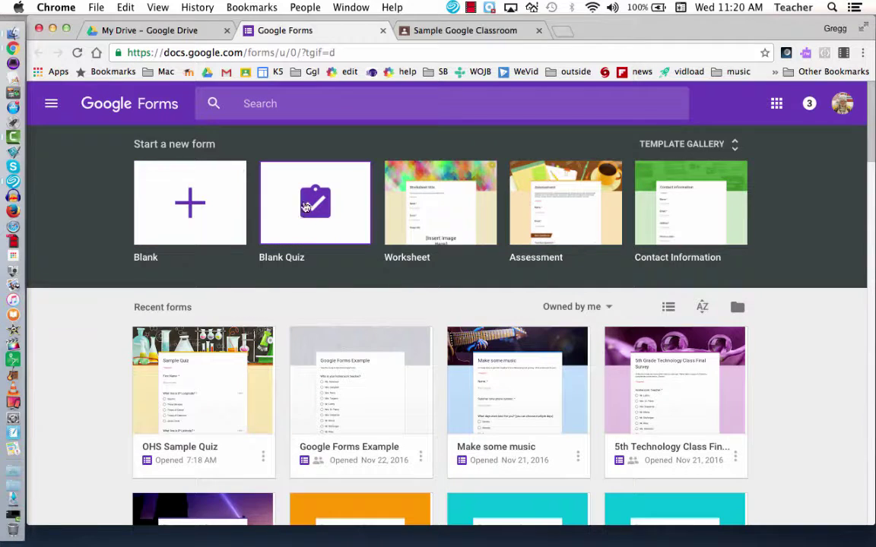
pyautogui.click(190, 203)
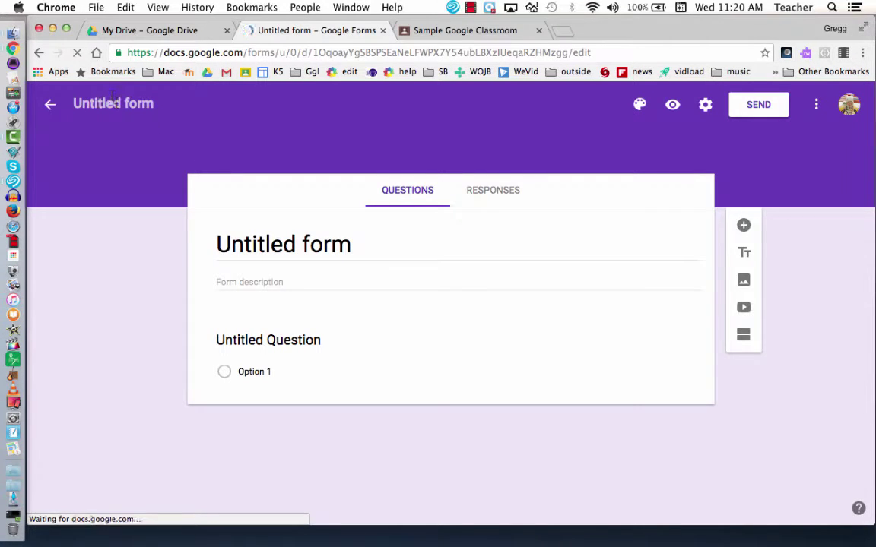
pyautogui.click(105, 104)
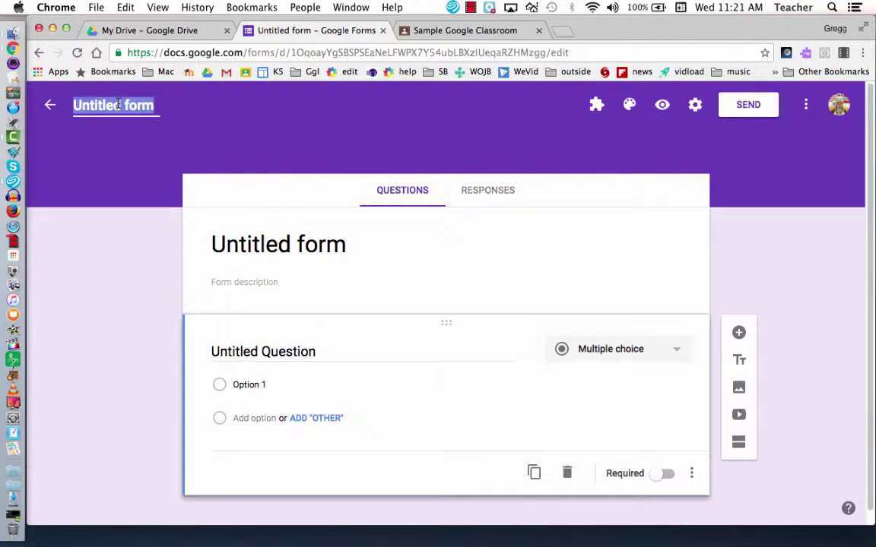
pyautogui.write('Quiz samp')
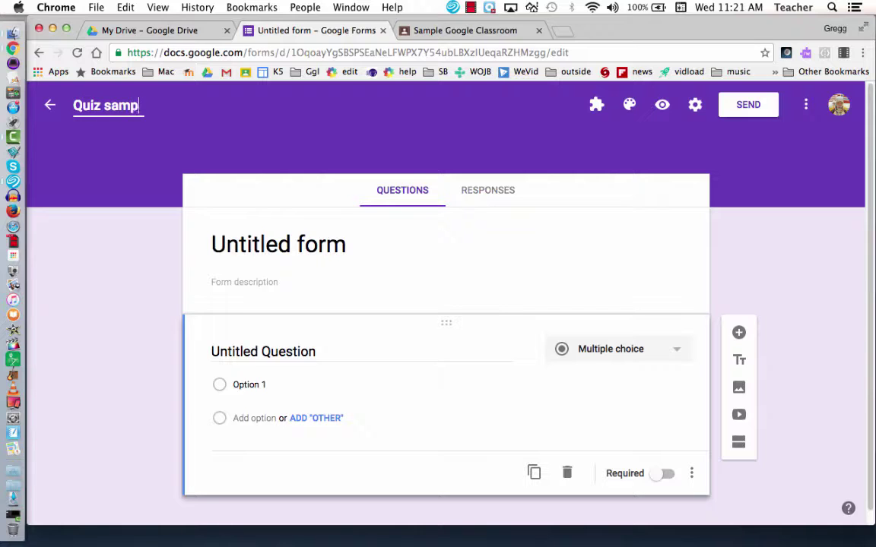
pyautogui.write('le')
# - Try the blue-grey theme colour, and apply the header image with diplomas and a graduation cap from the Illustrations themes
pyautogui.click(630, 106)
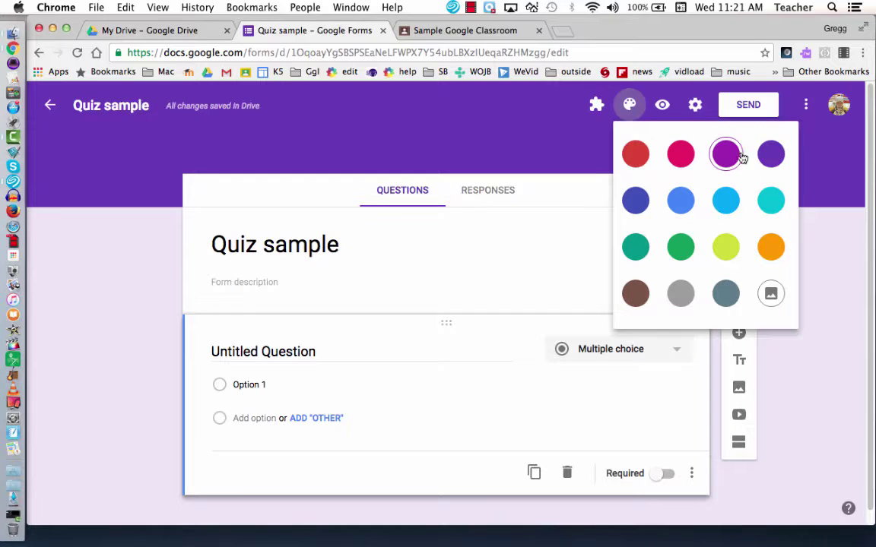
pyautogui.click(733, 296)
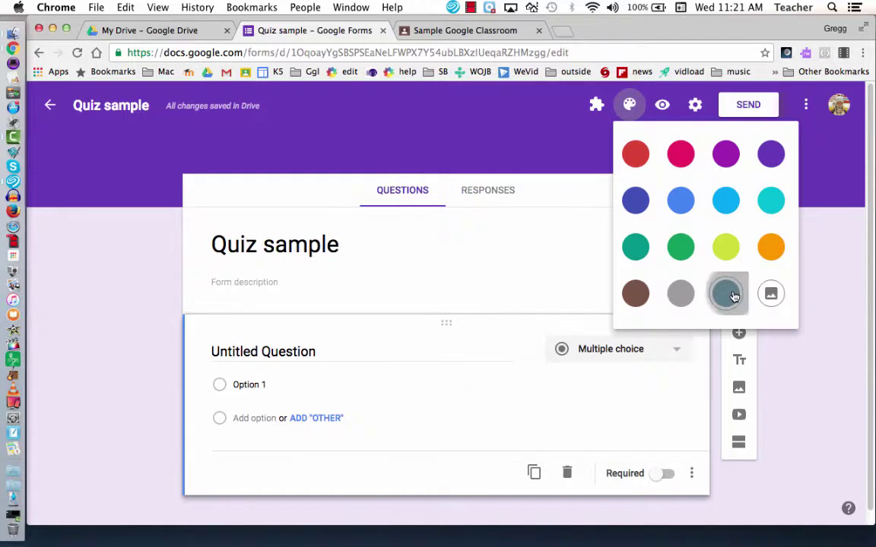
pyautogui.click(629, 106)
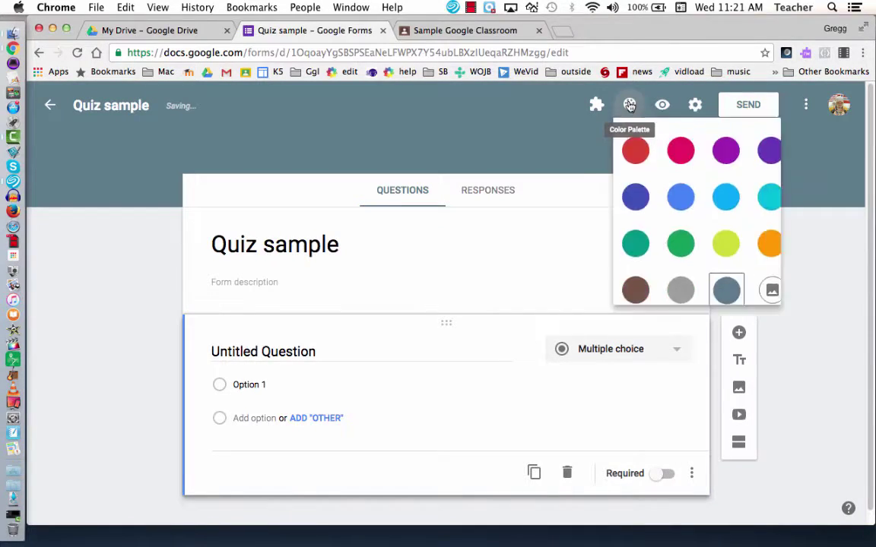
pyautogui.click(772, 292)
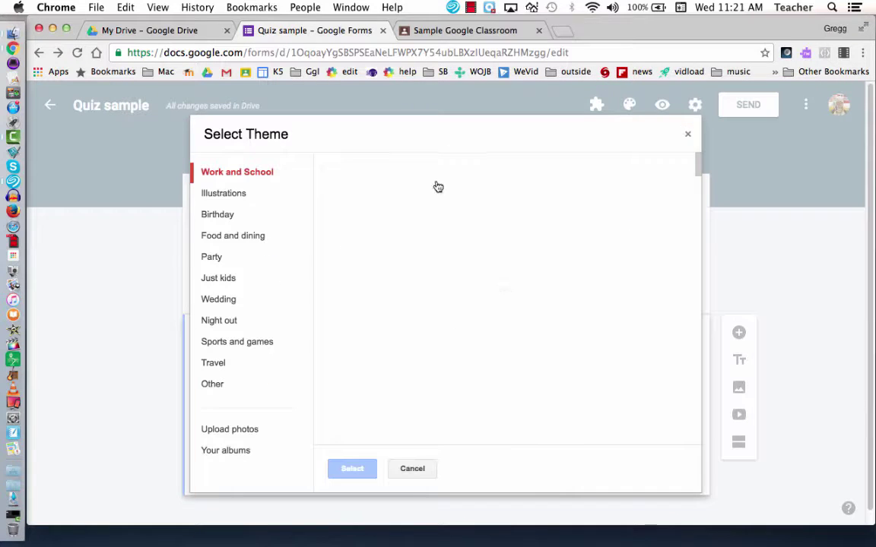
pyautogui.click(221, 194)
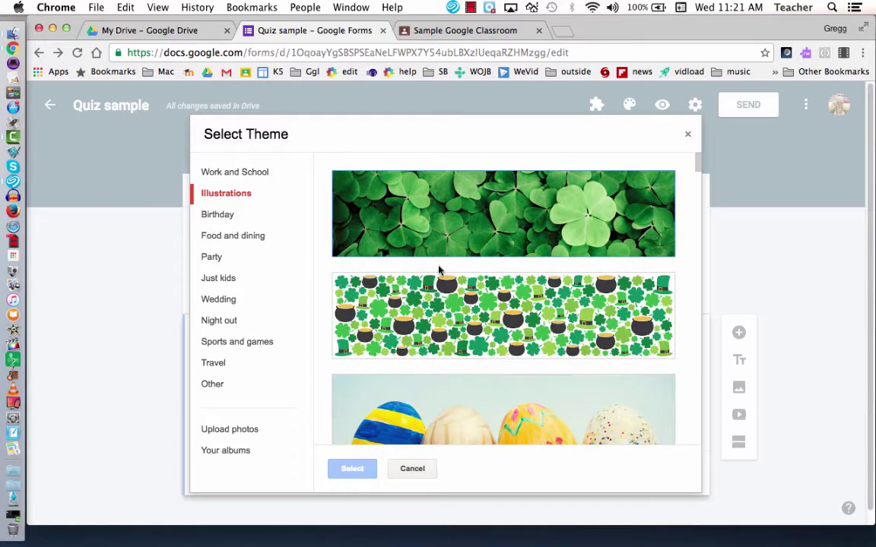
pyautogui.scroll(-5, 499, 377)
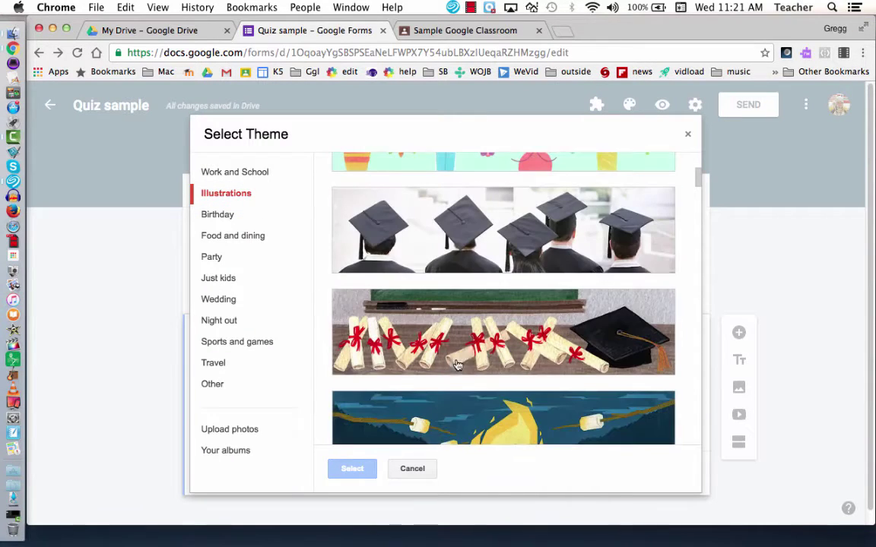
pyautogui.click(458, 367)
pyautogui.click(357, 467)
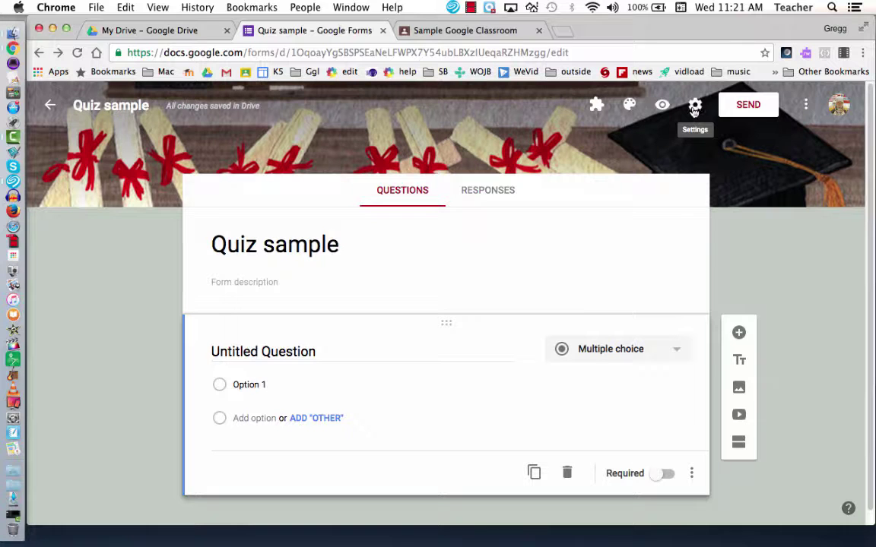
pyautogui.click(806, 107)
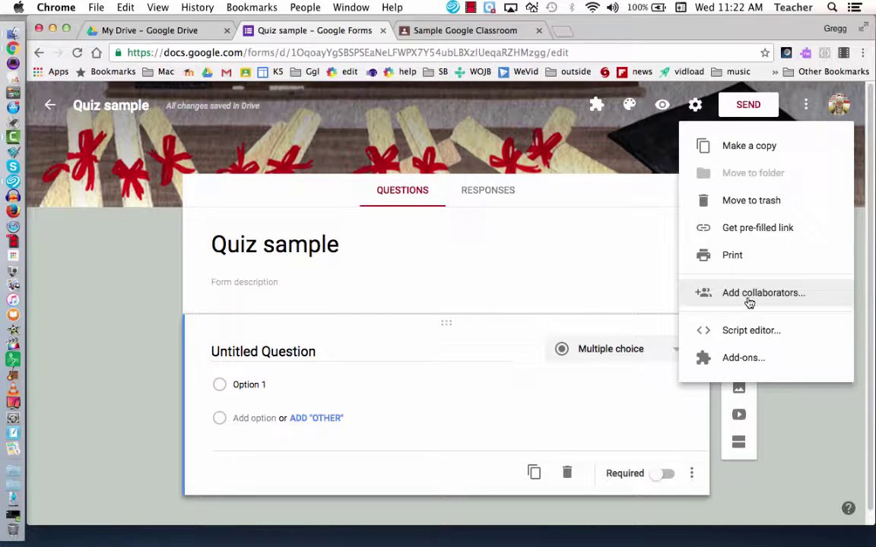
pyautogui.click(593, 133)
# - In the form's general settings, enable collecting email addresses and limit respondents to 1 response
pyautogui.click(693, 107)
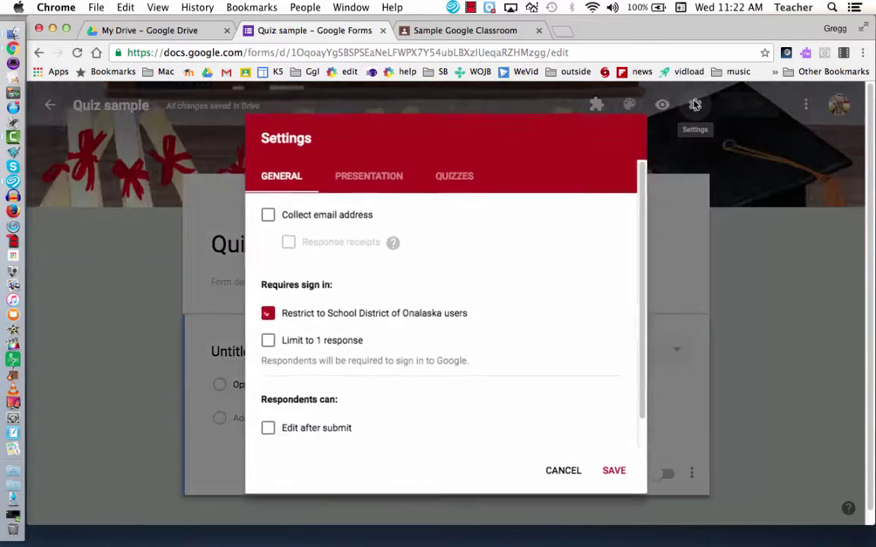
pyautogui.click(267, 215)
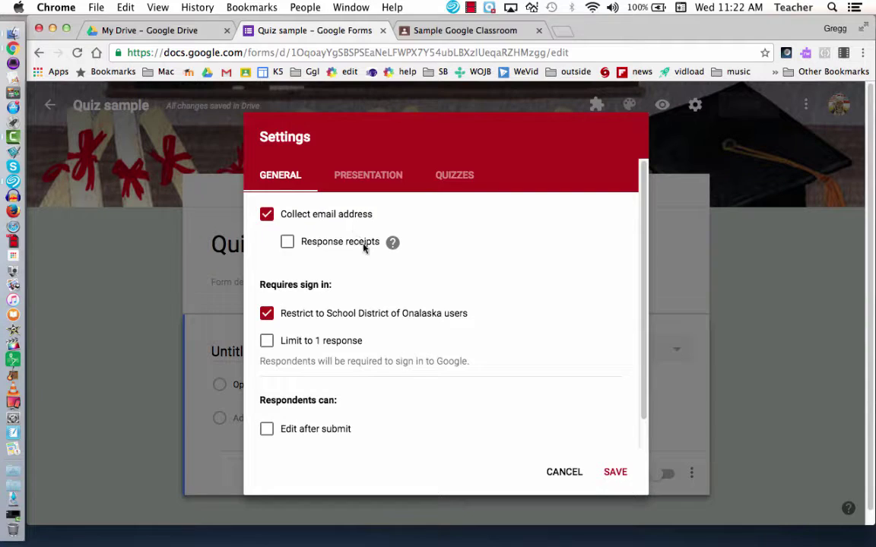
pyautogui.click(267, 342)
pyautogui.scroll(-1, 414, 347)
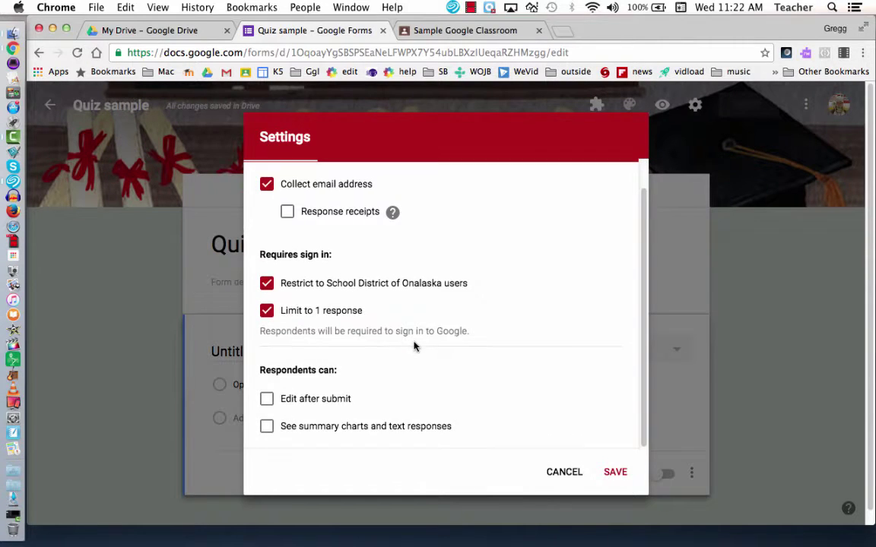
pyautogui.scroll(1, 415, 347)
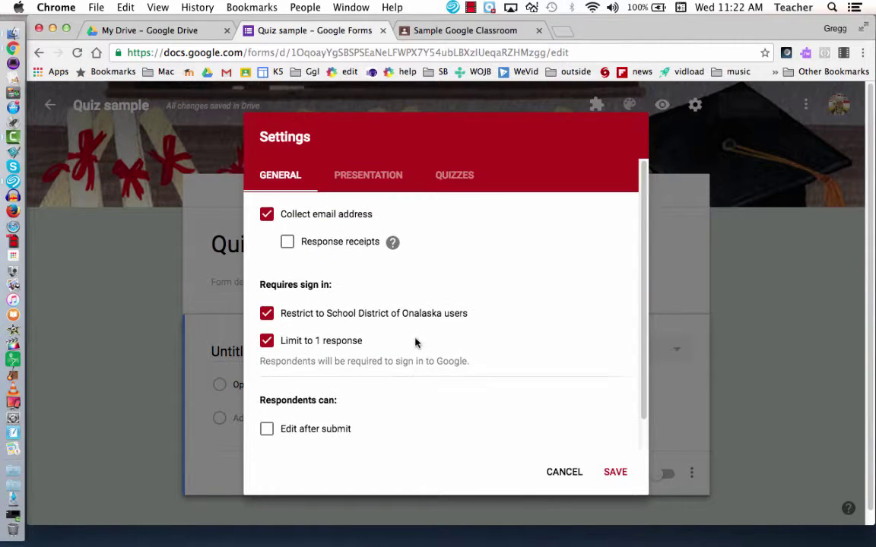
# - Make the form a quiz, review its grade release and respondent options, and save the settings
pyautogui.click(455, 175)
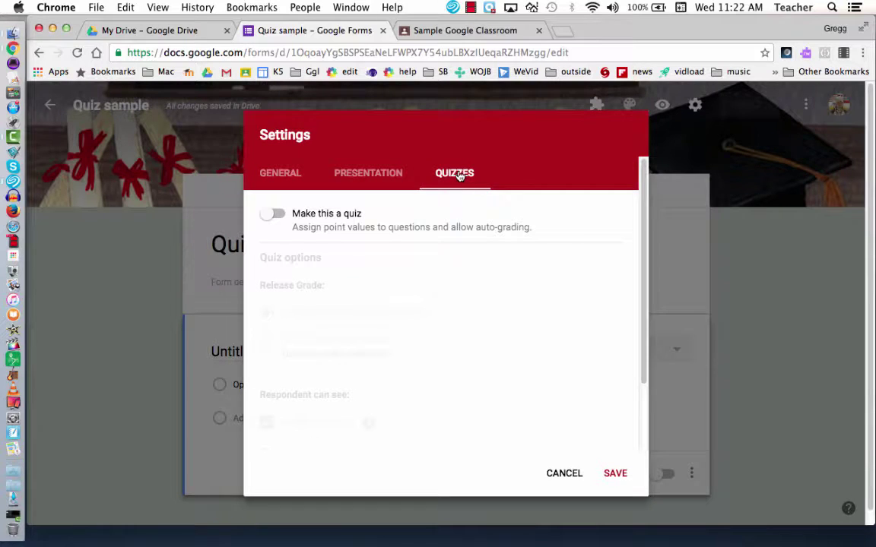
pyautogui.click(277, 215)
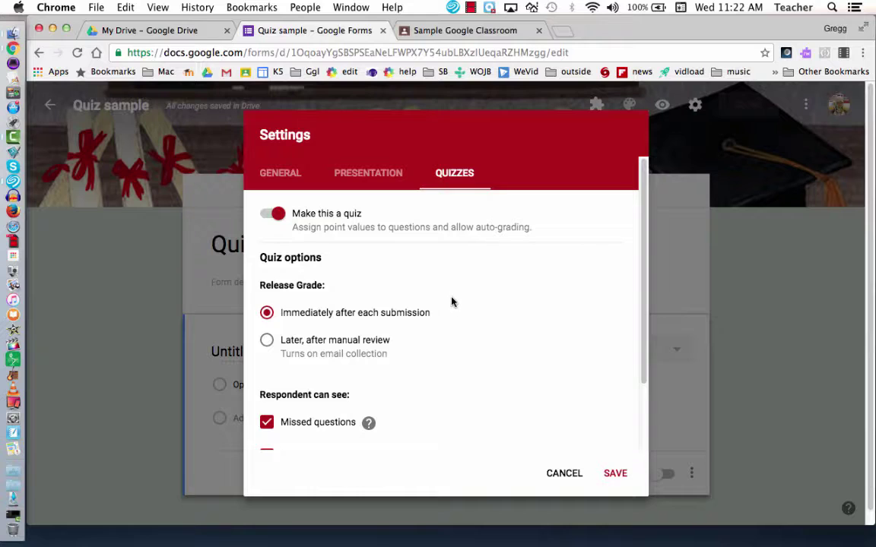
pyautogui.scroll(-1, 452, 301)
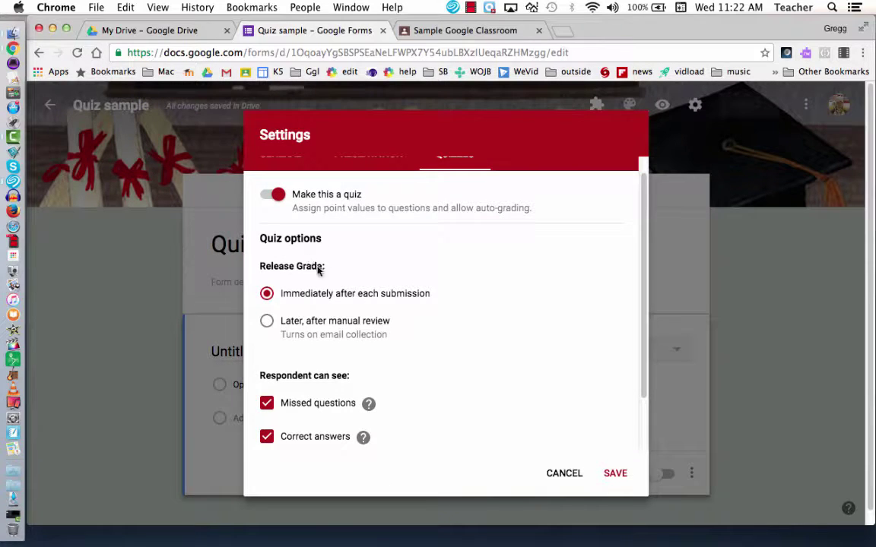
pyautogui.scroll(-1, 291, 293)
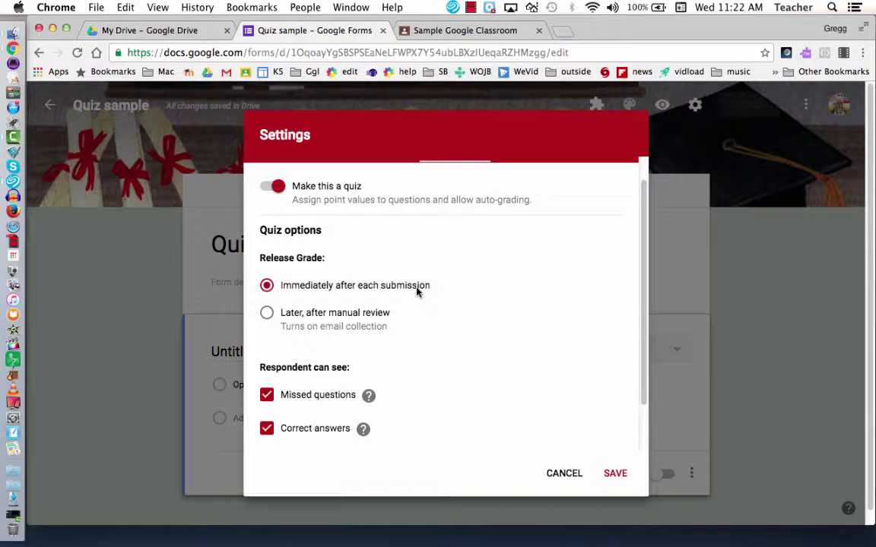
pyautogui.scroll(-2, 405, 314)
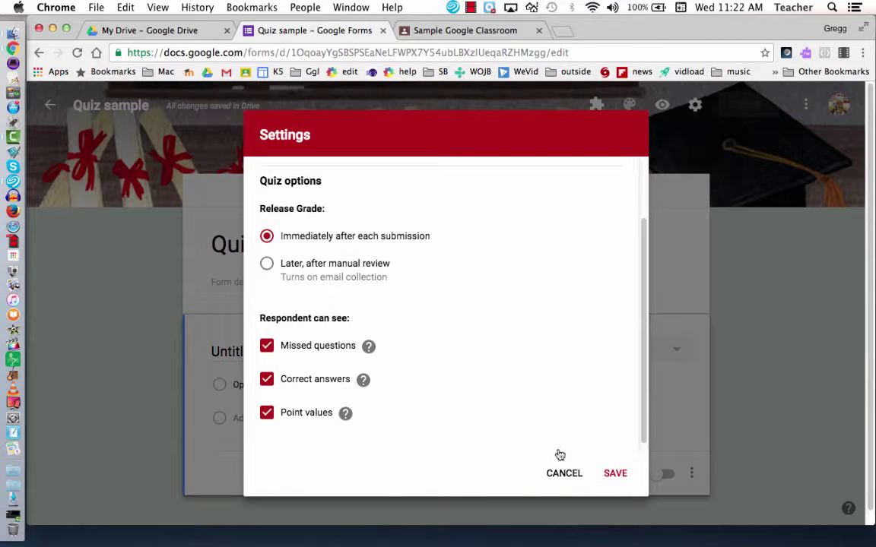
pyautogui.click(614, 475)
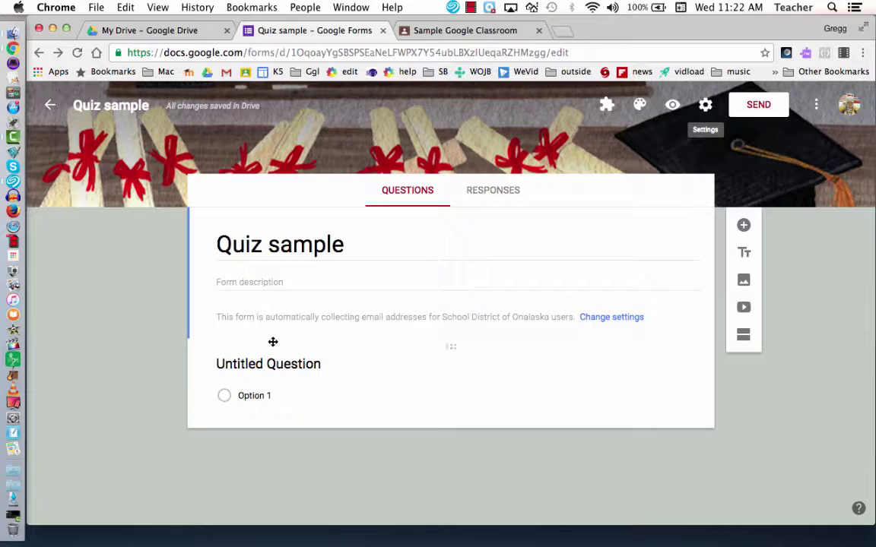
# - Keep the first question as multiple choice and set its text to "What is zero degrees latitude?"
pyautogui.click(242, 359)
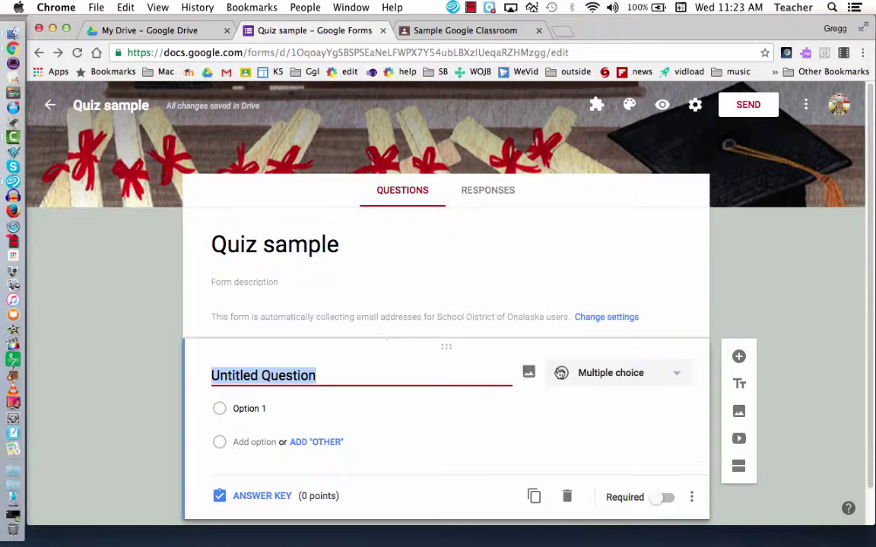
pyautogui.click(604, 373)
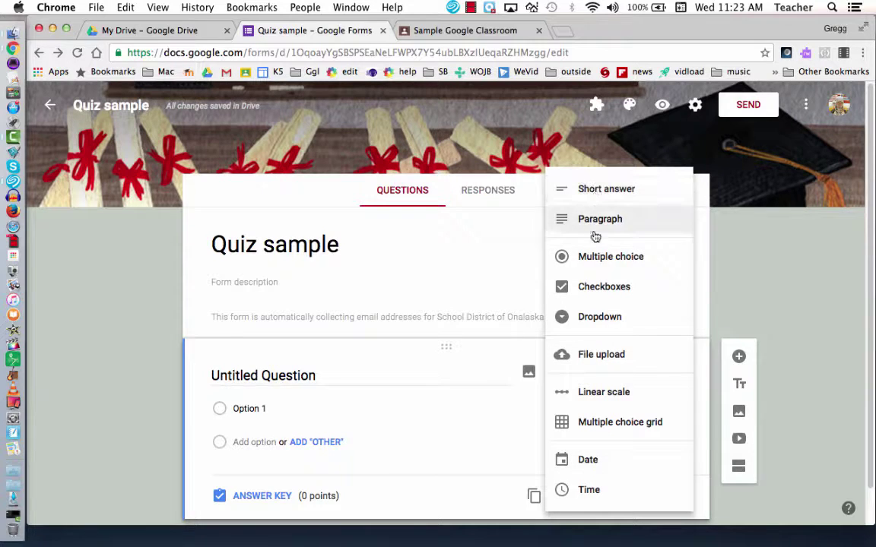
pyautogui.click(595, 260)
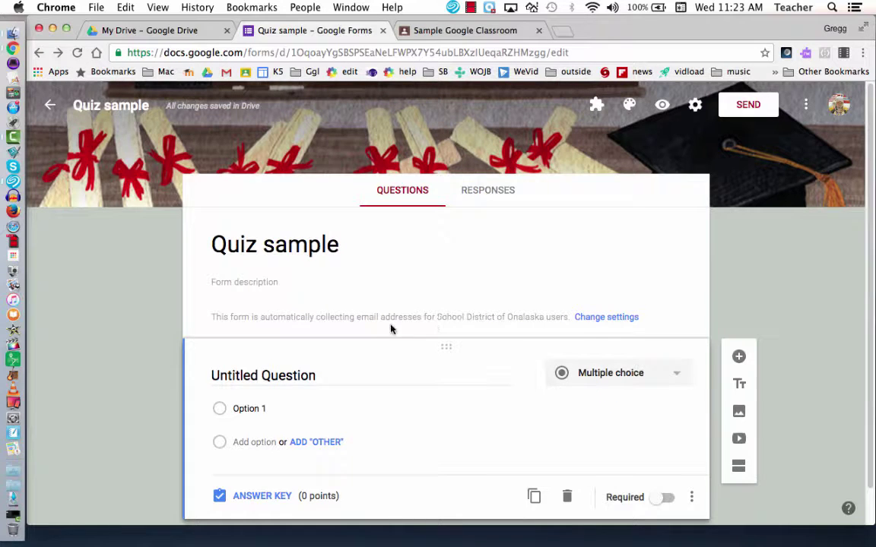
pyautogui.click(273, 375)
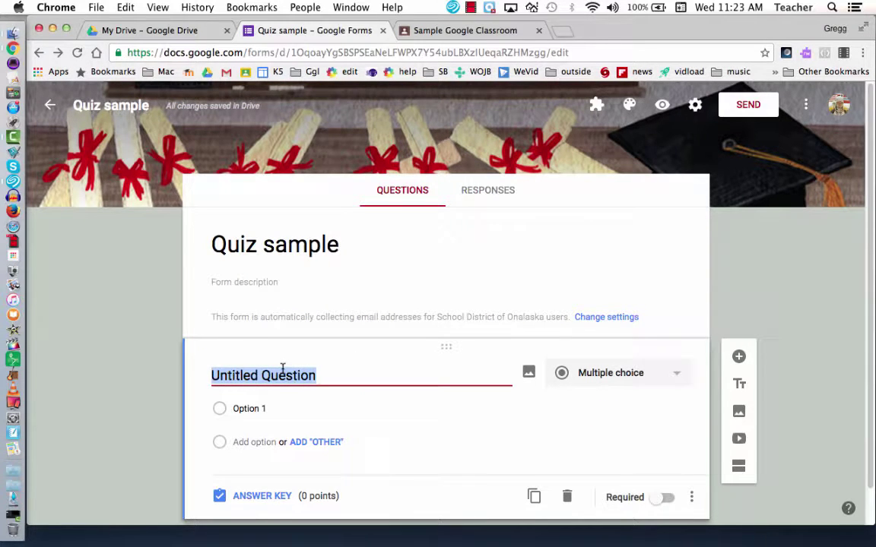
pyautogui.write('What is ')
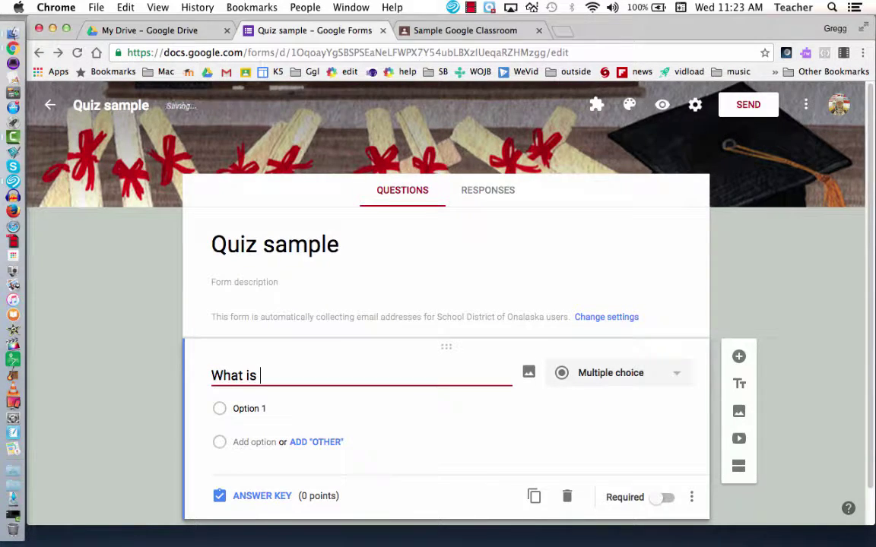
pyautogui.write('zero degrees la')
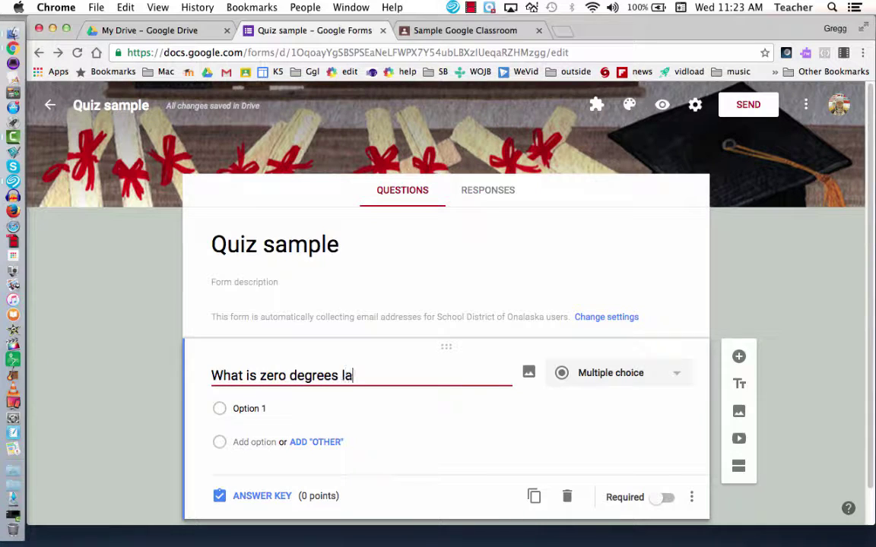
pyautogui.write('titude')
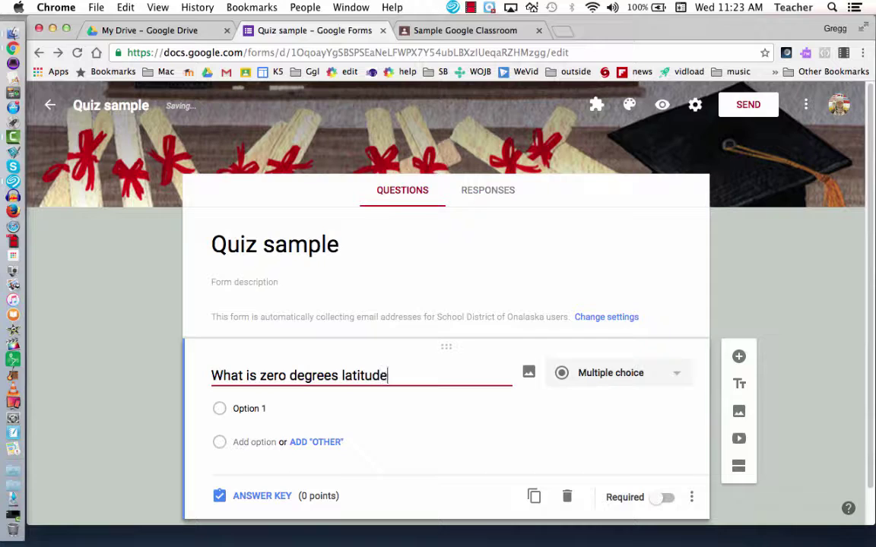
pyautogui.write('?')
# - Give the latitude question the answer options "Equator", "Tropic of Cancer" and "Prime Meridian"
pyautogui.click(250, 409)
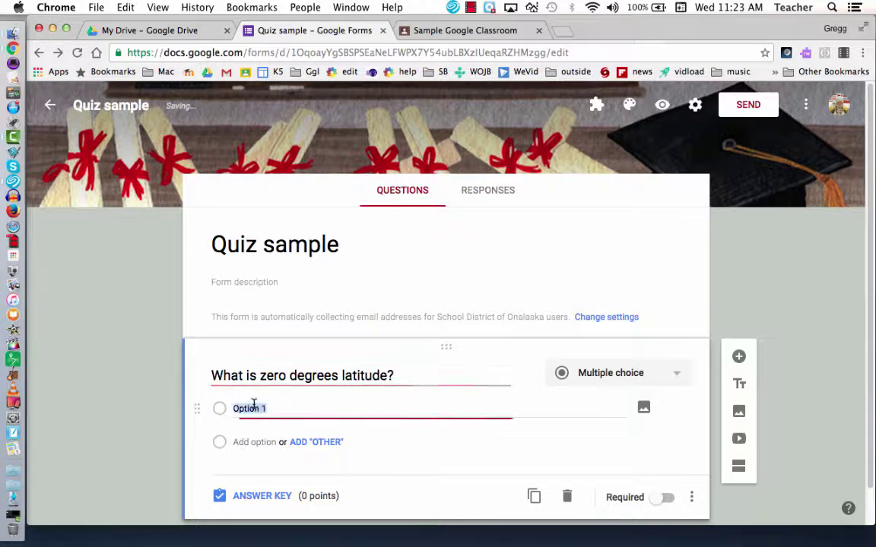
pyautogui.write('Eq')
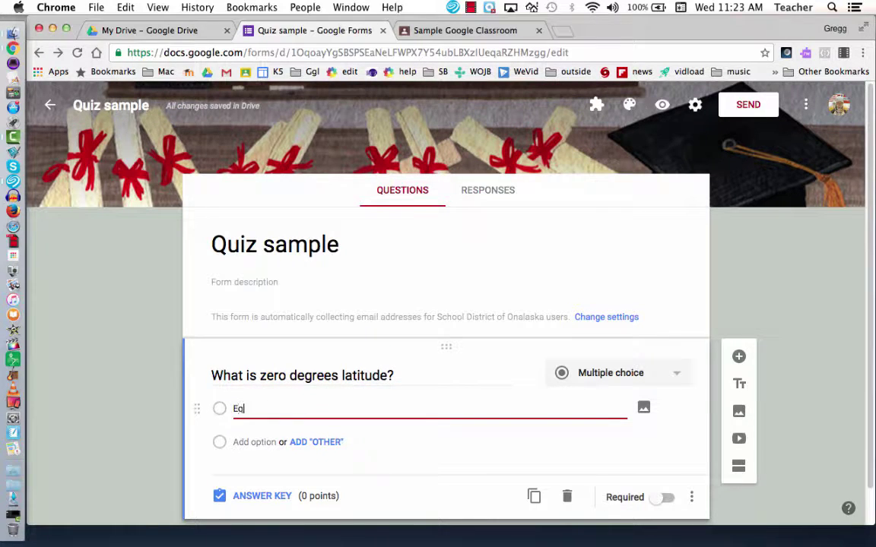
pyautogui.write('uator')
pyautogui.press('Return')
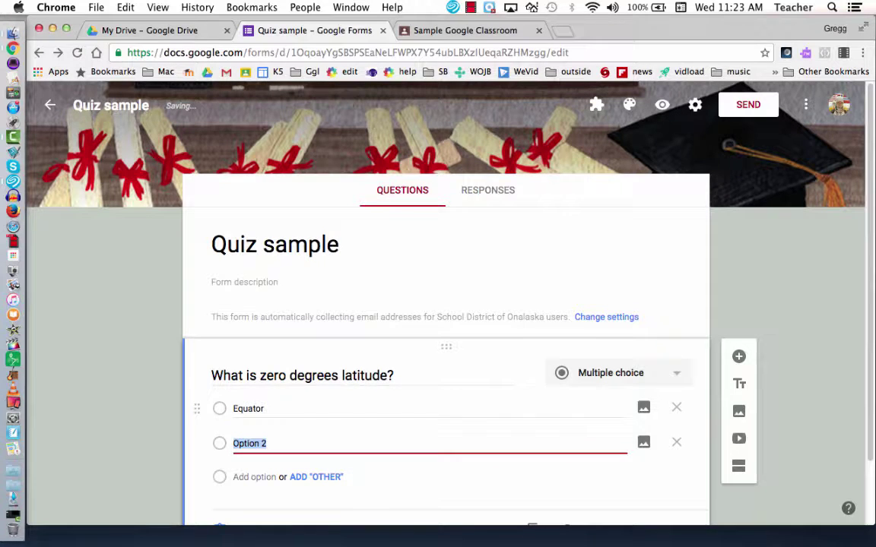
pyautogui.write('Tropi')
pyautogui.write('c of Cancer')
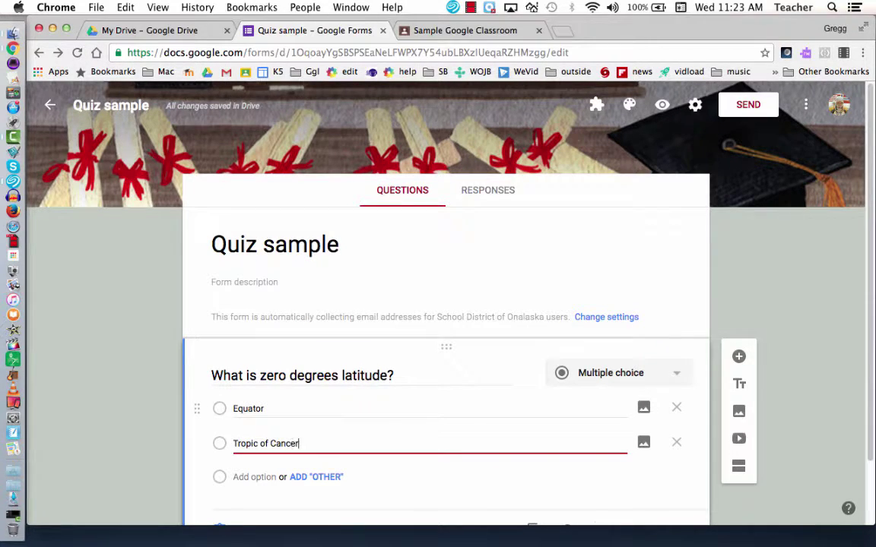
pyautogui.press('Return')
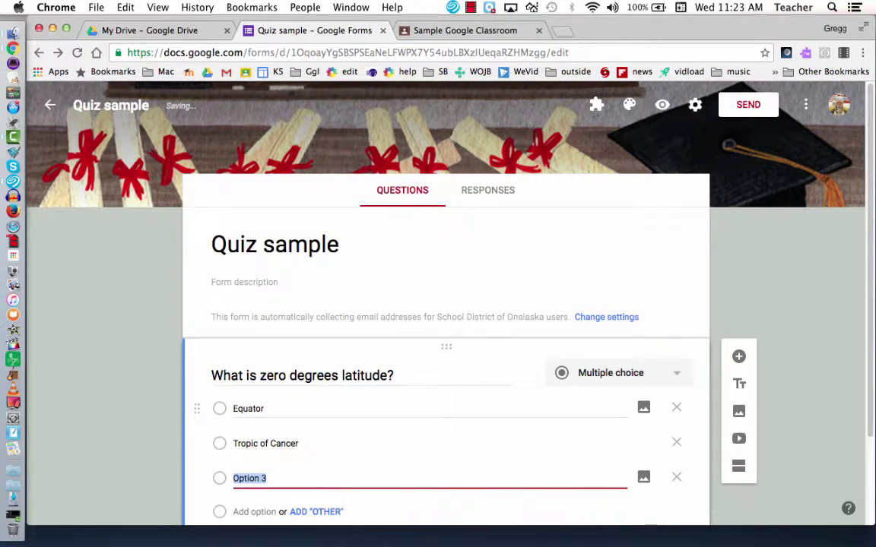
pyautogui.write('Prime Meride')
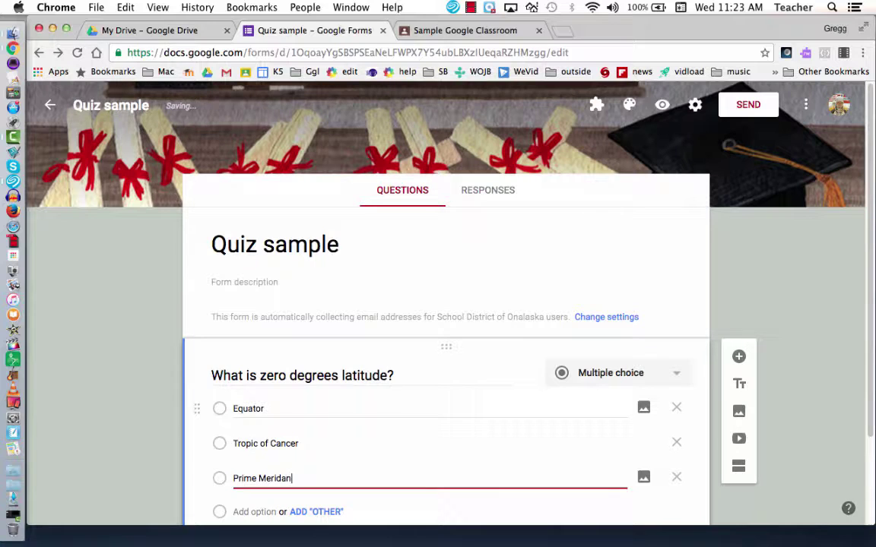
pyautogui.press('BackSpace')
# - In the latitude question's answer key, mark Equator as the correct answer and set its value to 1 point
pyautogui.scroll(-3, 375, 405)
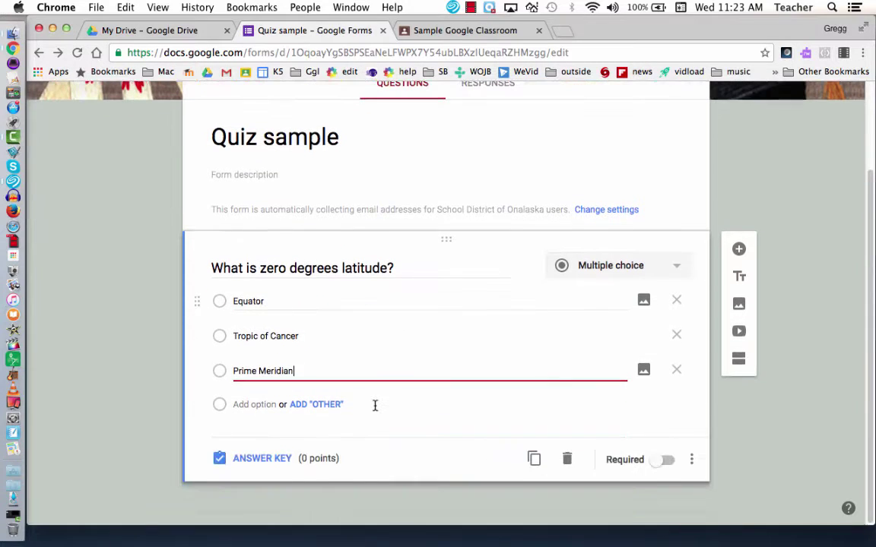
pyautogui.click(263, 459)
pyautogui.click(221, 367)
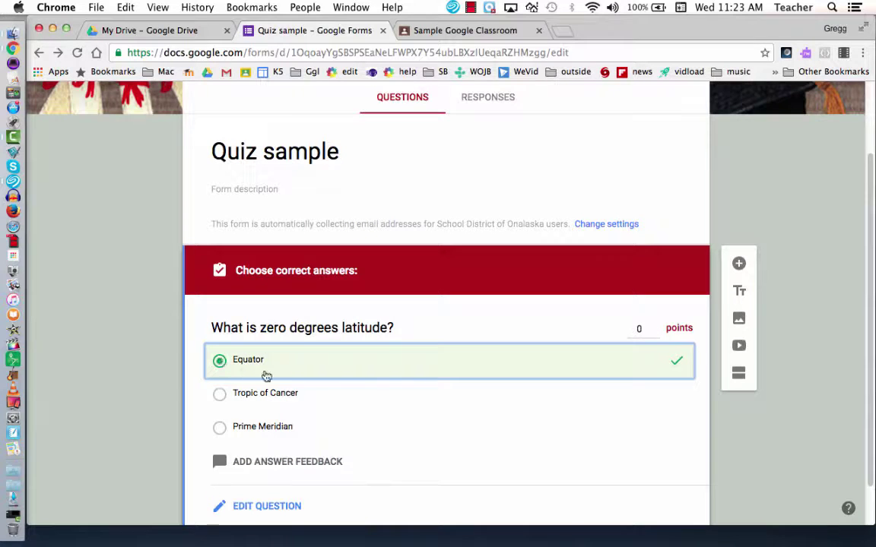
pyautogui.scroll(2, 460, 428)
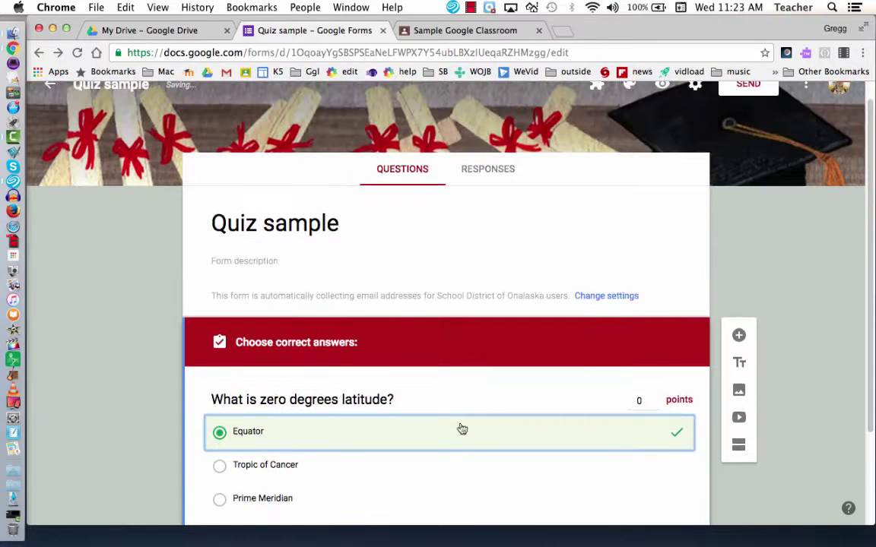
pyautogui.click(655, 398)
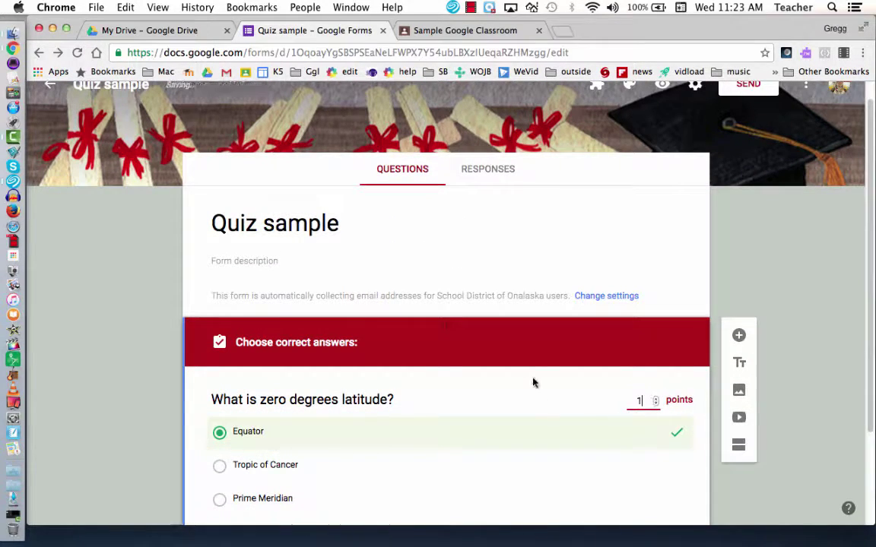
pyautogui.scroll(-3, 538, 375)
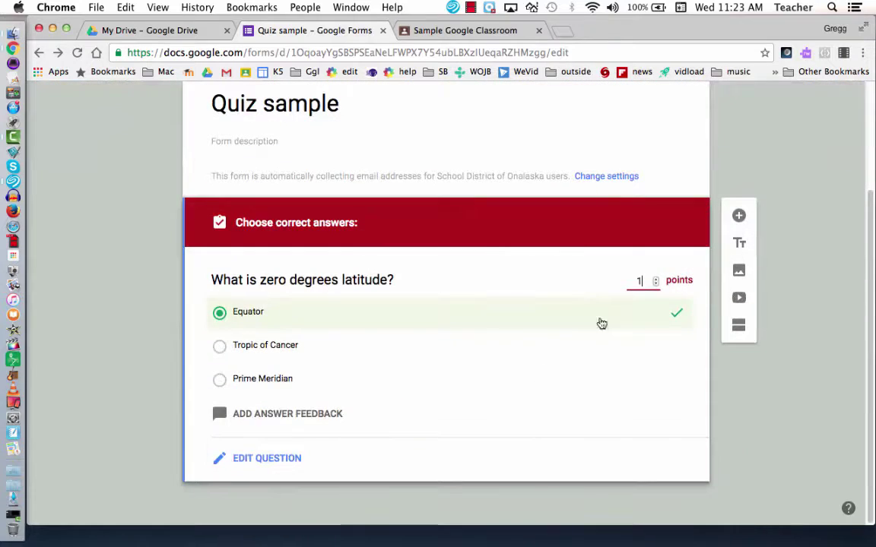
pyautogui.click(654, 284)
pyautogui.click(655, 285)
pyautogui.click(655, 284)
pyautogui.click(654, 284)
pyautogui.click(268, 459)
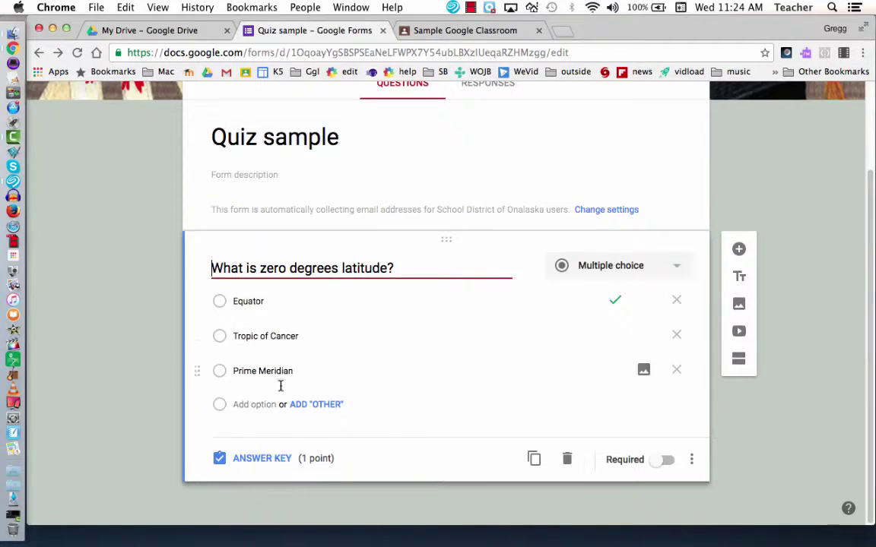
pyautogui.click(253, 458)
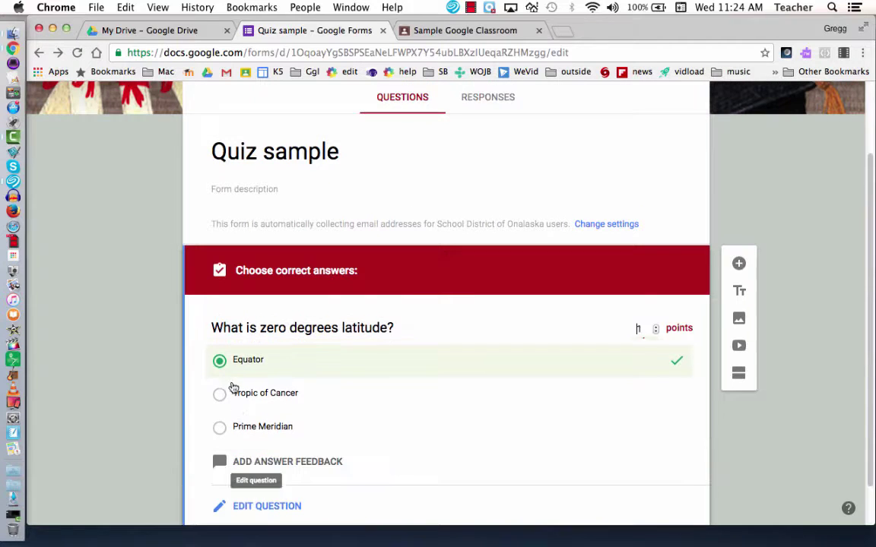
# - Add a second multiple-choice question, "What is zero degrees longitude?", with "Equator" as its first option
pyautogui.click(739, 264)
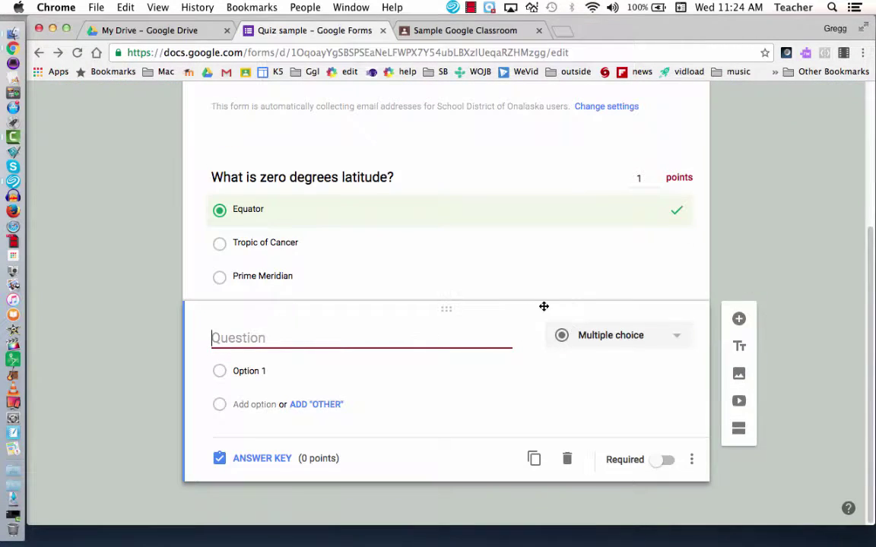
pyautogui.write('What is ')
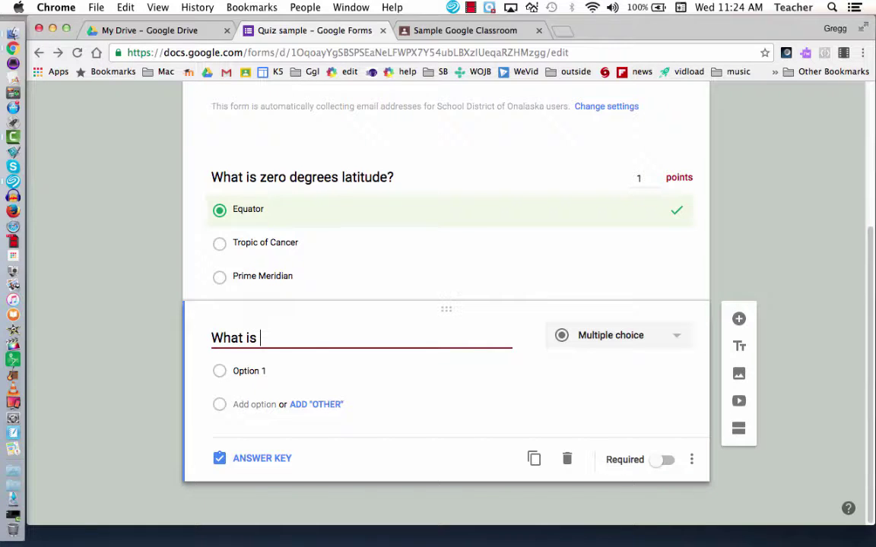
pyautogui.write('zero degre')
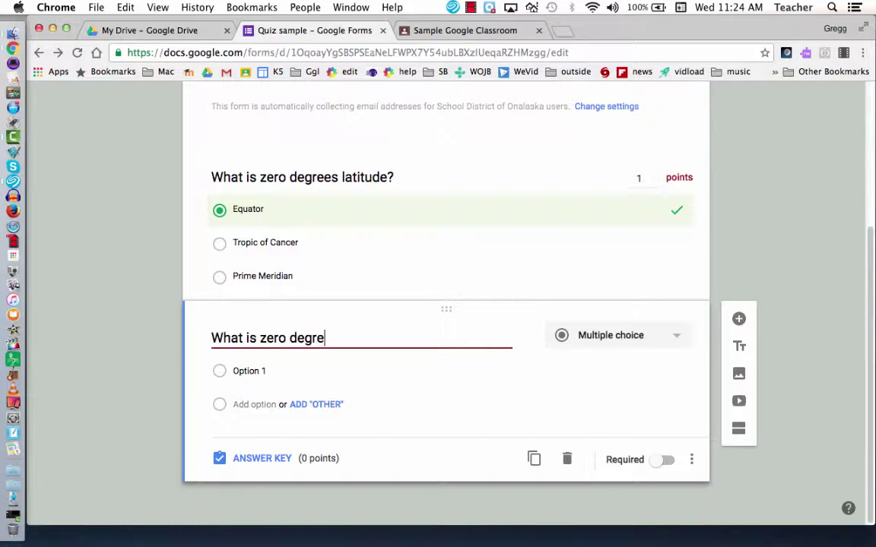
pyautogui.write('es longi')
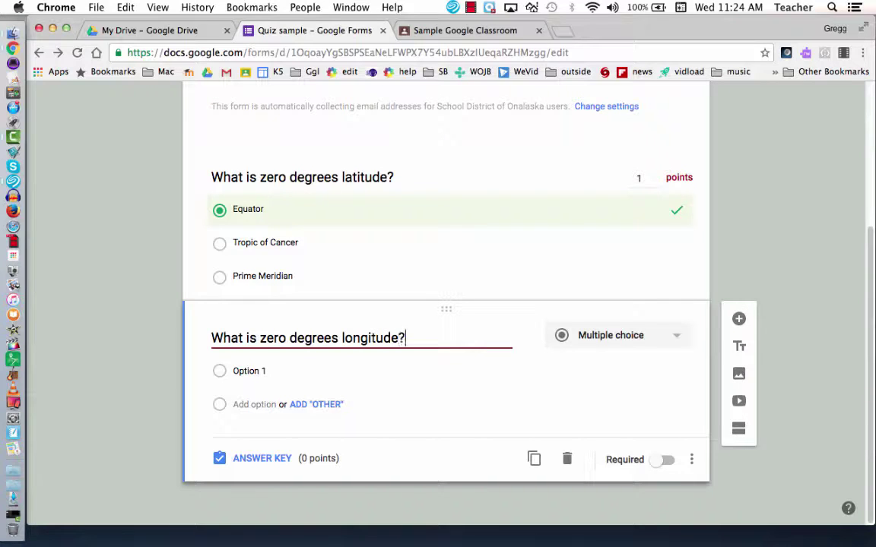
pyautogui.write('tude?')
pyautogui.click(273, 370)
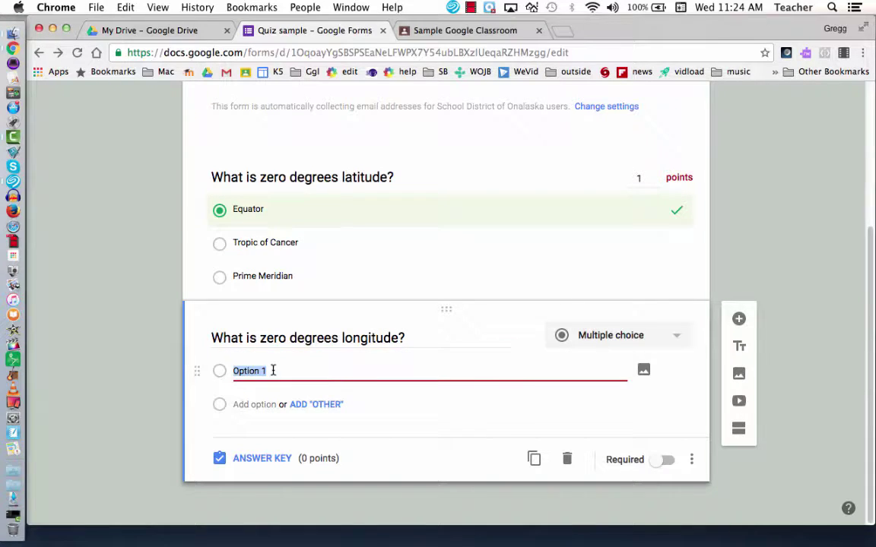
pyautogui.write('W')
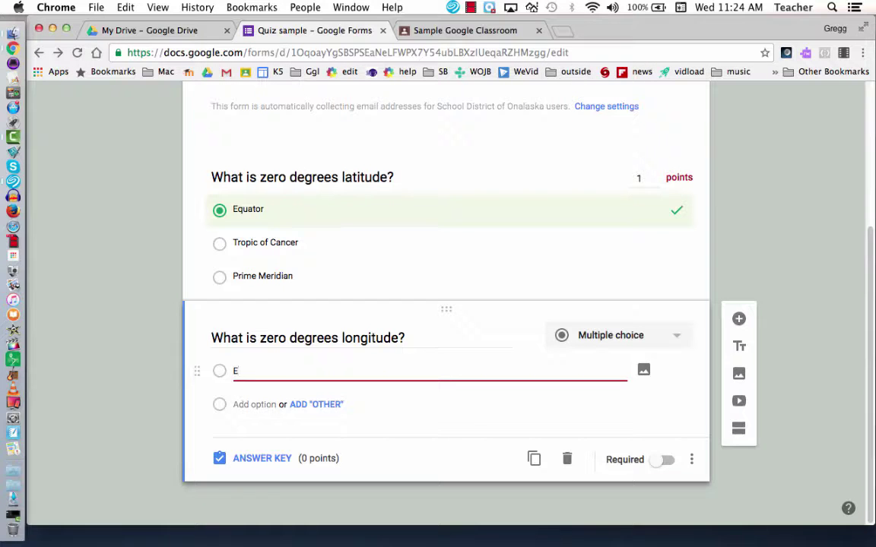
pyautogui.press('Tab')
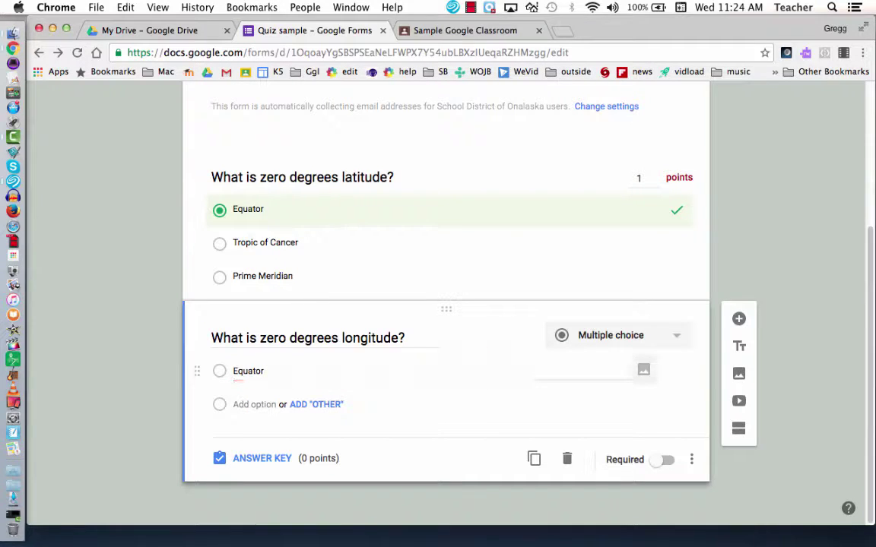
pyautogui.press('Return')
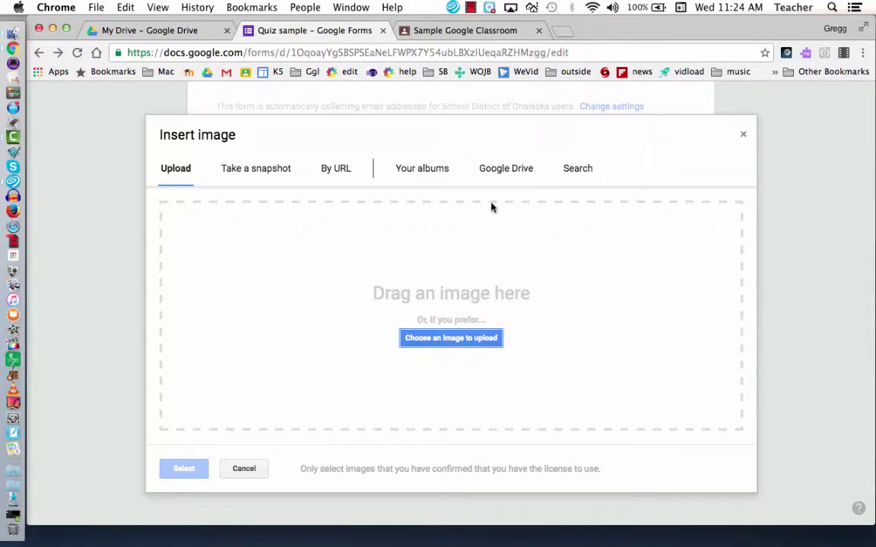
pyautogui.click(743, 135)
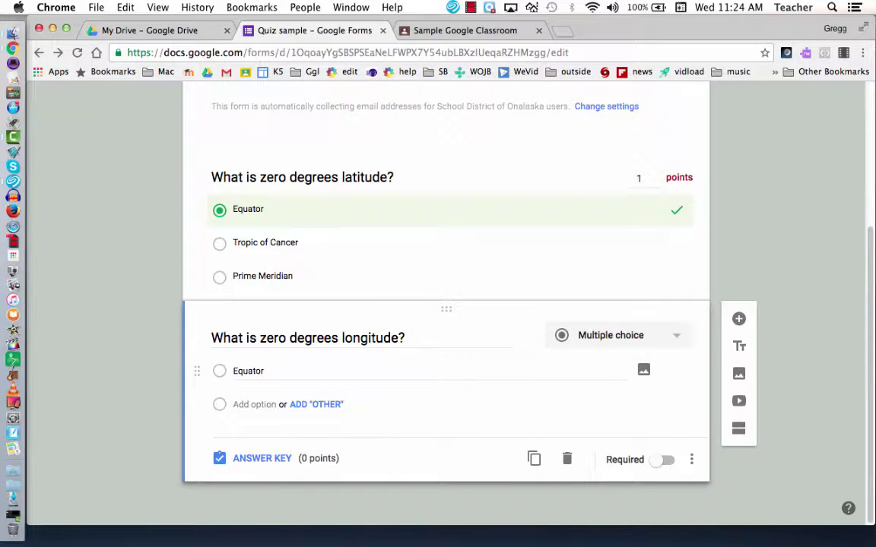
# - Add "Tropic of Cancer" and "Prime Meridian" as the second and third options of the longitude question
pyautogui.click(273, 372)
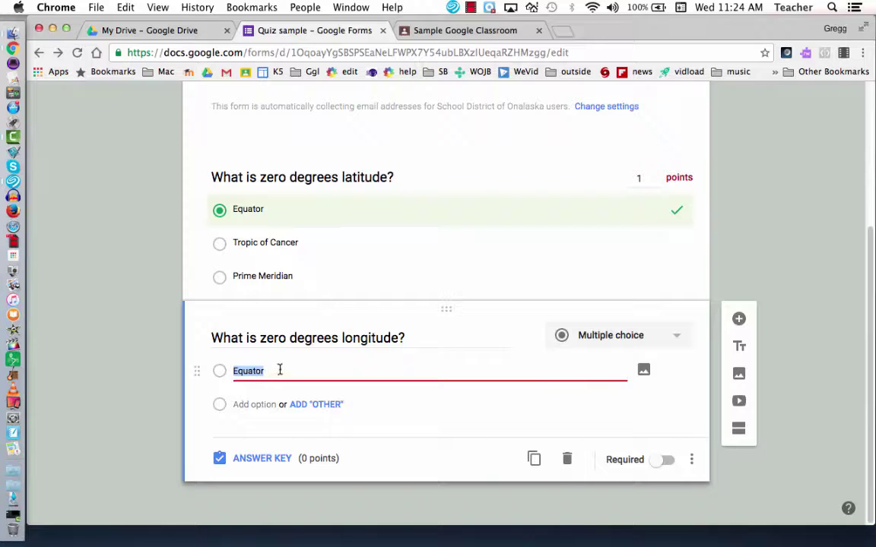
pyautogui.press('Return')
pyautogui.write('Tropic of Cancer')
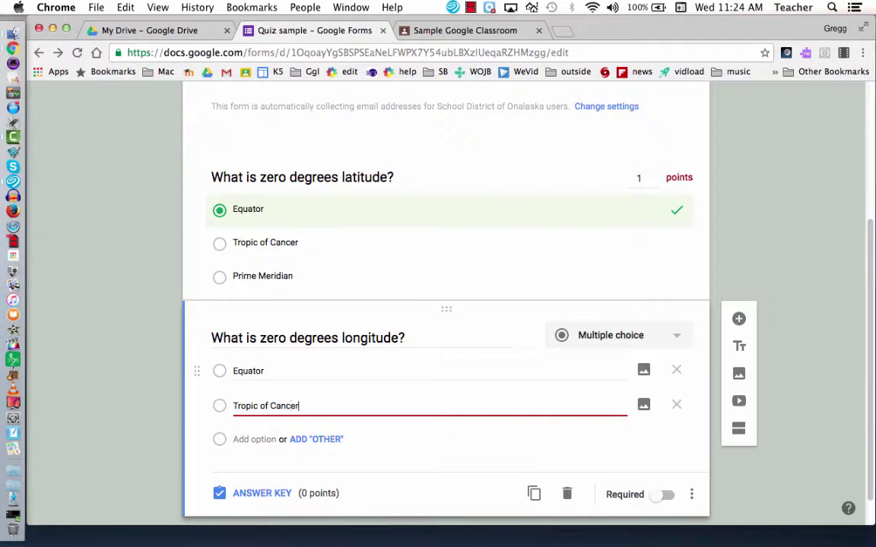
pyautogui.press('Return')
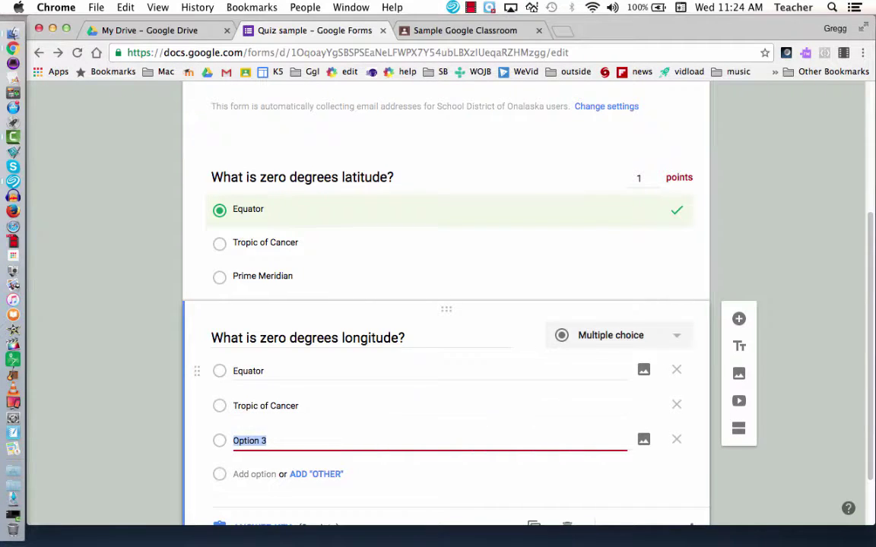
pyautogui.write('Prime Meridian')
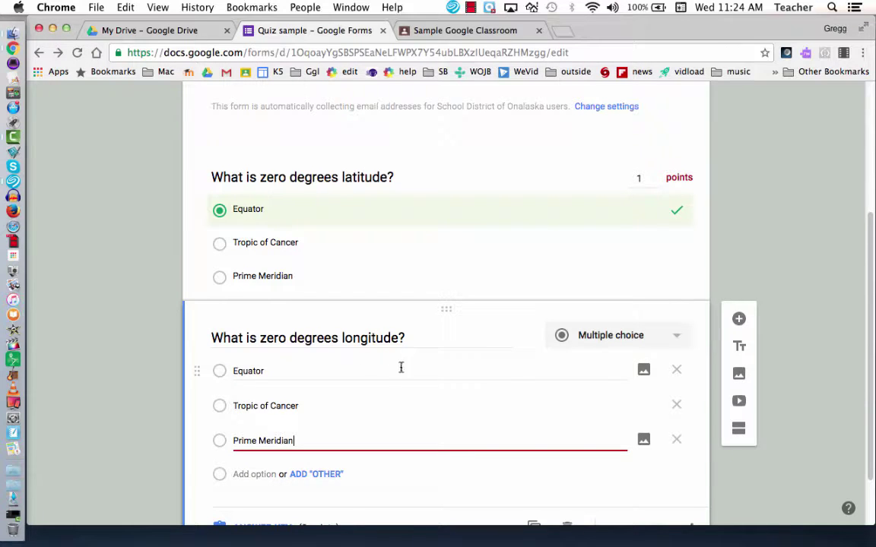
# - In the longitude question's answer key, mark Prime Meridian as correct and set its value to 1 point
pyautogui.scroll(3, 418, 383)
pyautogui.scroll(-4, 419, 383)
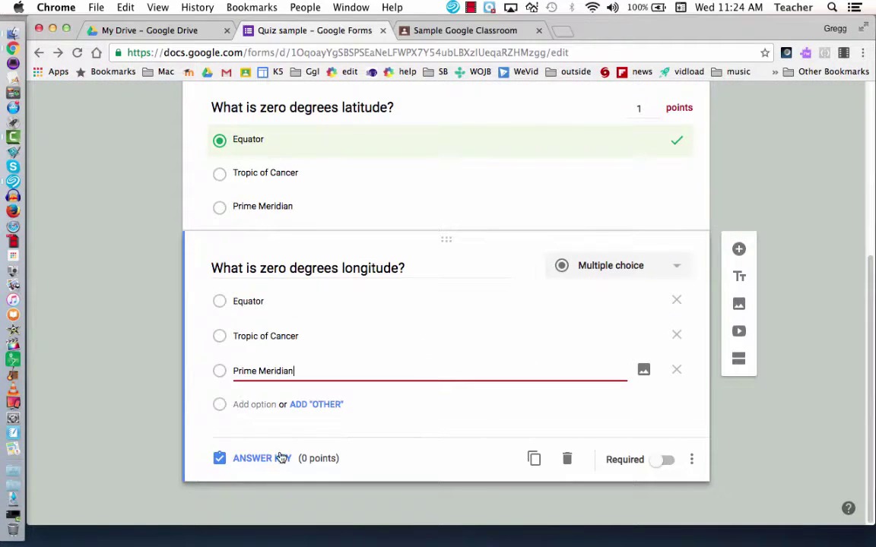
pyautogui.click(261, 458)
pyautogui.click(219, 428)
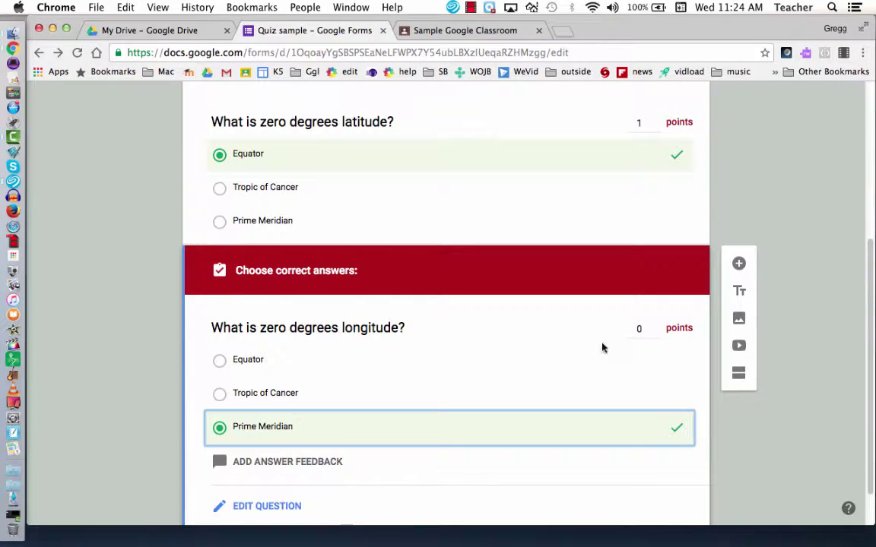
pyautogui.click(653, 326)
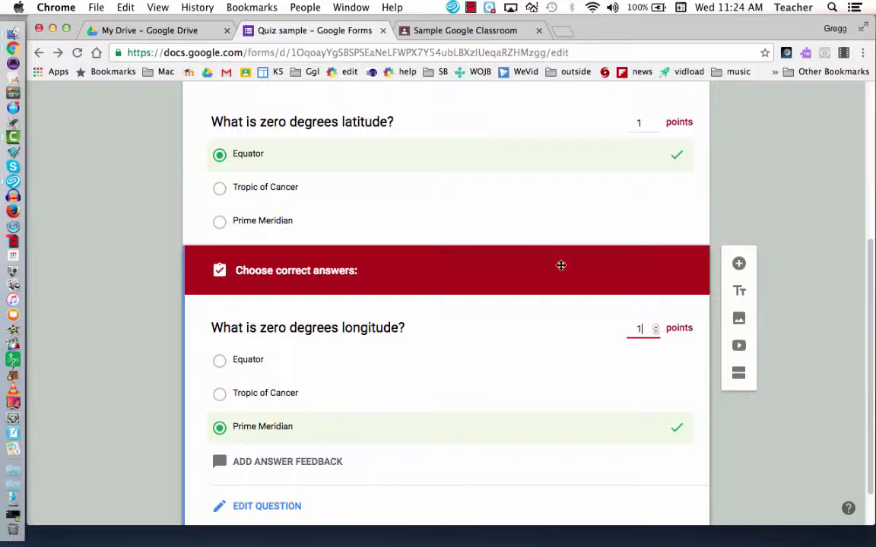
pyautogui.scroll(4, 498, 294)
pyautogui.scroll(-5, 471, 311)
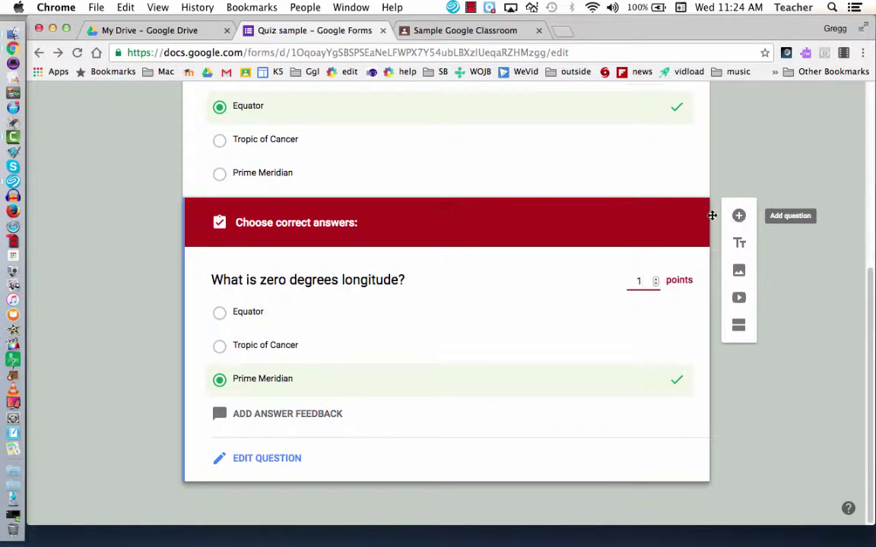
# - Select the latitude question and return it from its answer key to question editing
pyautogui.click(586, 184)
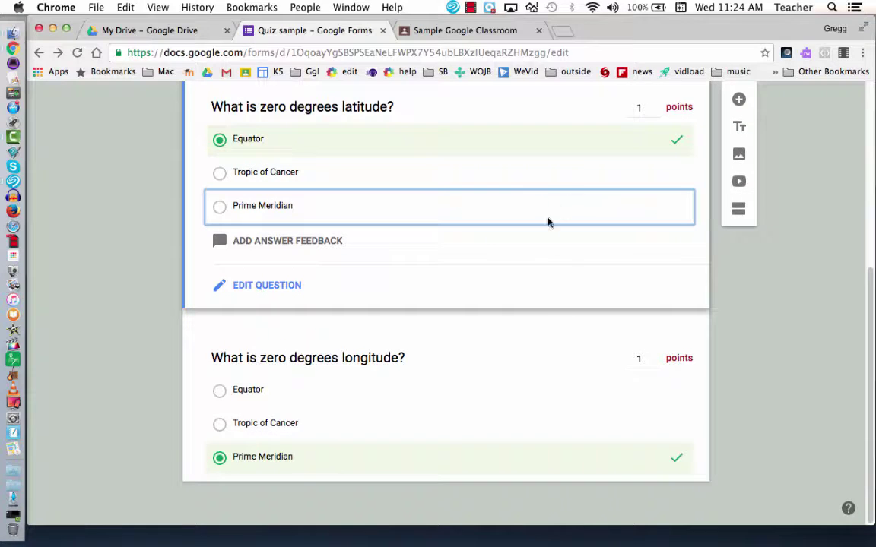
pyautogui.scroll(1, 549, 234)
pyautogui.click(279, 309)
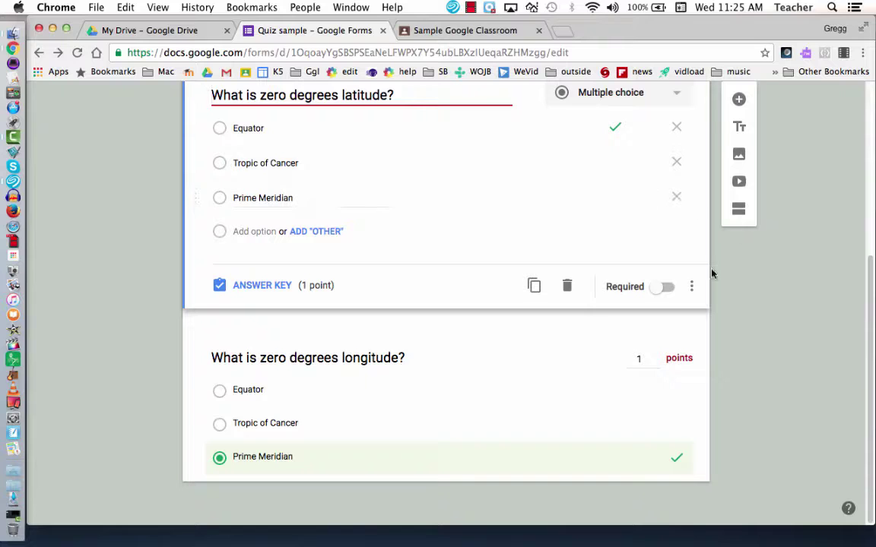
# - Preview the quiz as a respondent and copy the live form's web address
pyautogui.scroll(5, 713, 272)
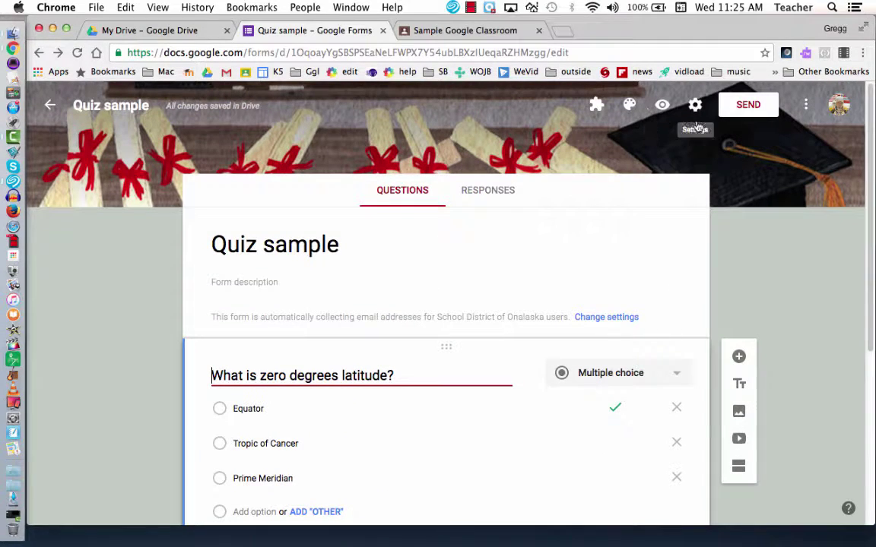
pyautogui.click(662, 108)
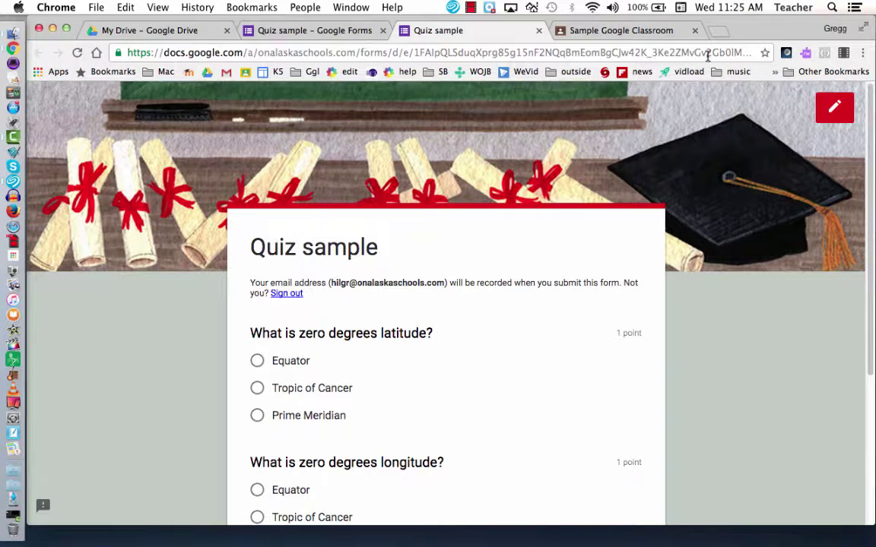
pyautogui.click(714, 53)
pyautogui.rightClick(698, 54)
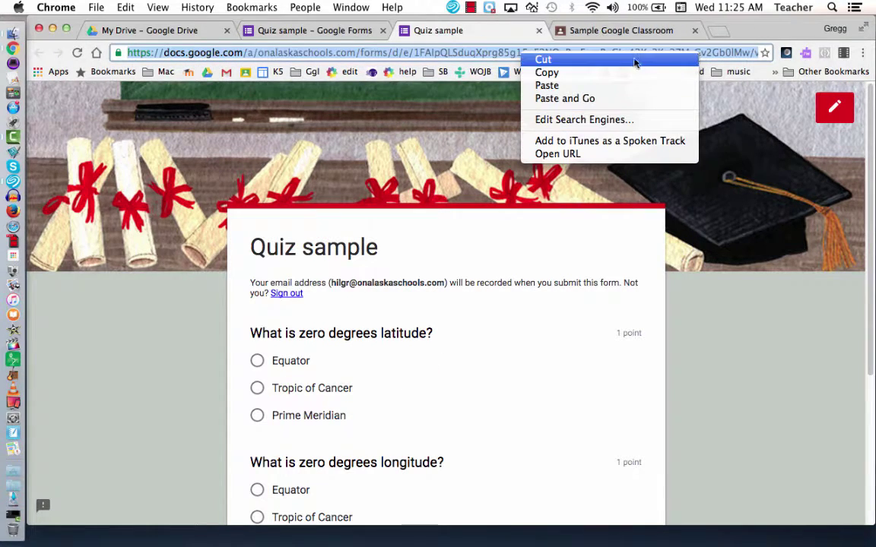
pyautogui.click(593, 72)
# - Examine the ending of the live form's web address and compare it with the form's editing page
pyautogui.click(658, 51)
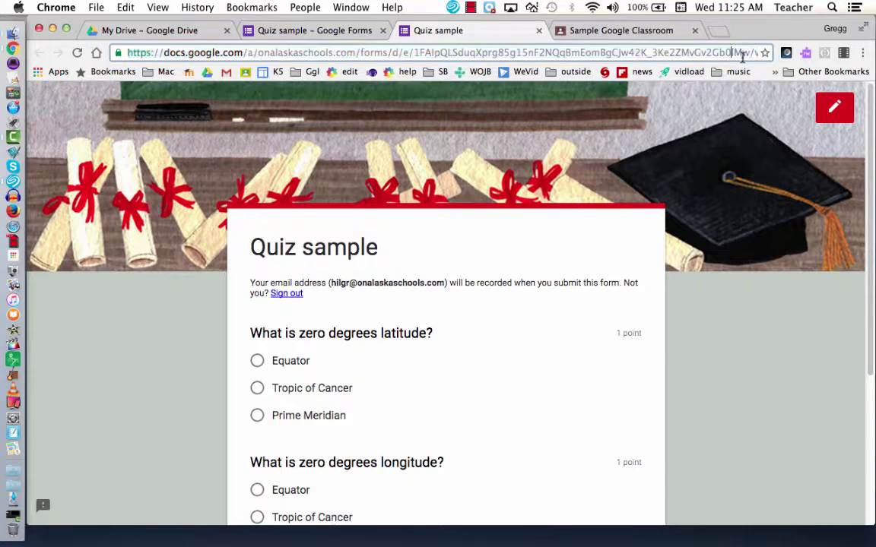
pyautogui.press('Right')
pyautogui.press('Right')
pyautogui.press('Right')
pyautogui.press('Right')
pyautogui.press('Right')
pyautogui.press('Right')
pyautogui.press('Right')
pyautogui.press('Right')
pyautogui.press('Right')
pyautogui.press('Right')
pyautogui.press('Right')
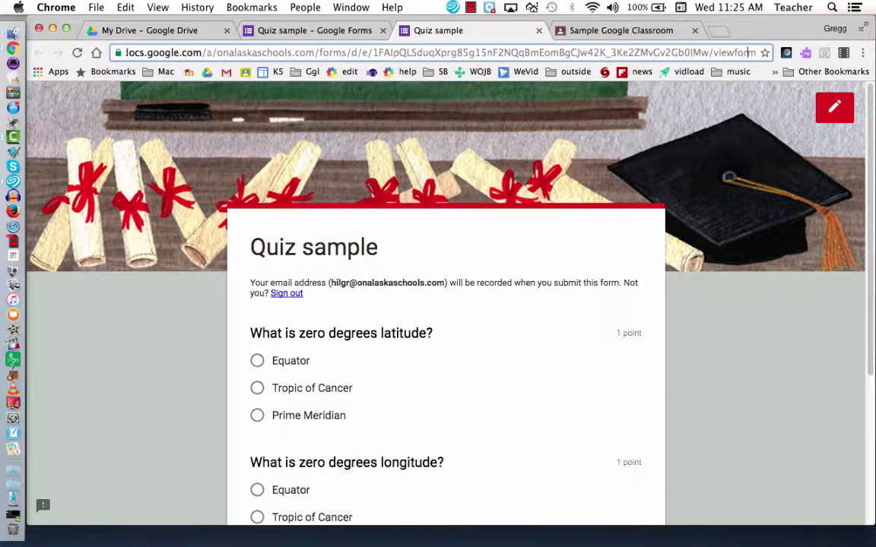
pyautogui.click(329, 31)
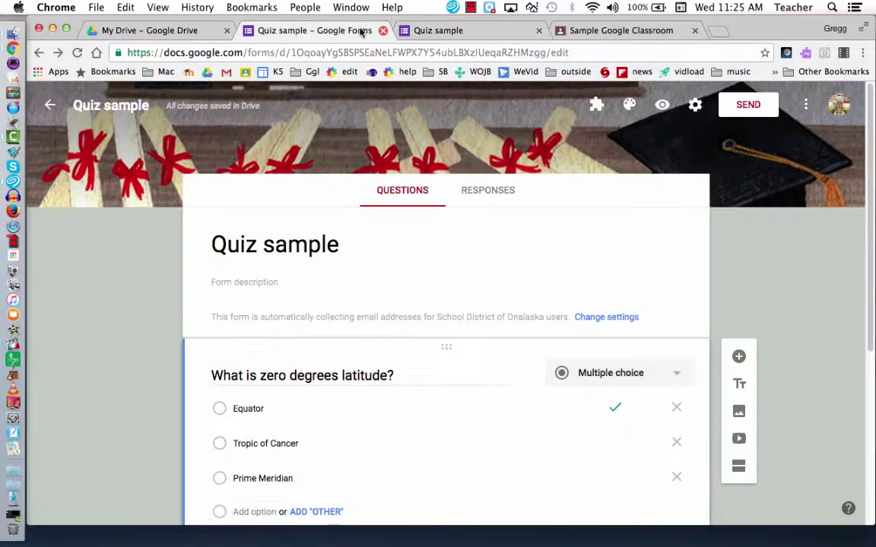
pyautogui.click(459, 32)
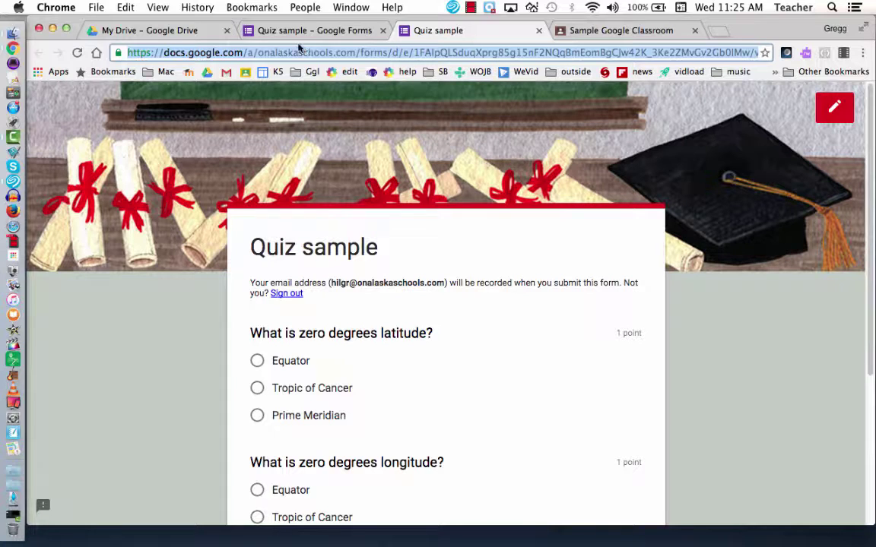
# - Switch to Sample Google Classroom and create an assignment titled "Take this quiz"
pyautogui.click(592, 32)
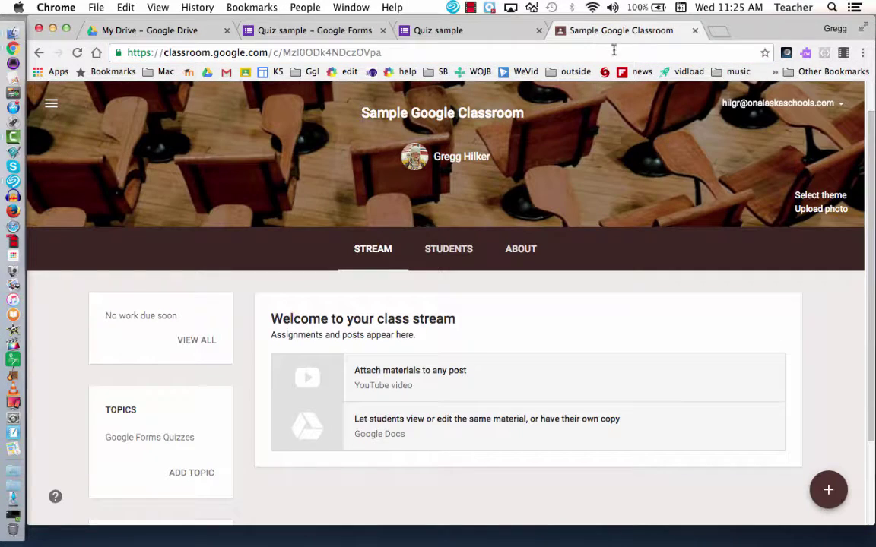
pyautogui.moveTo(828, 489)
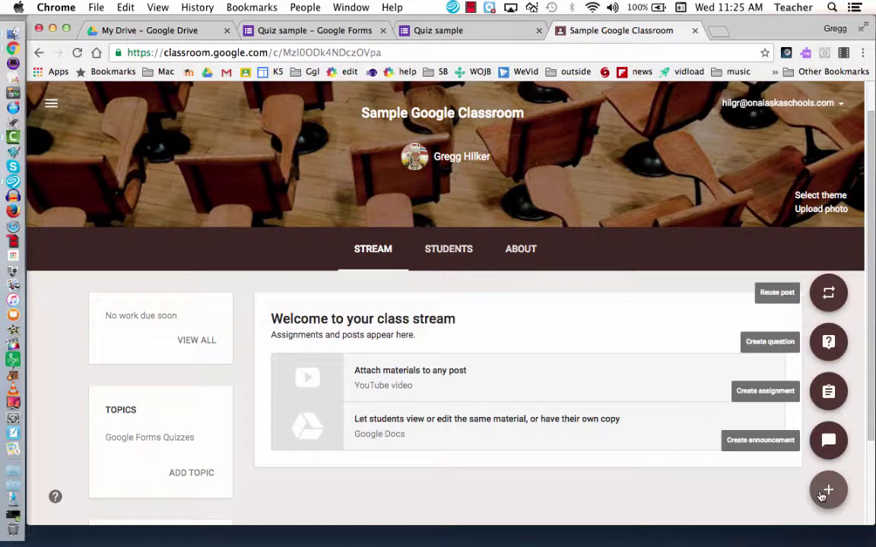
pyautogui.click(831, 393)
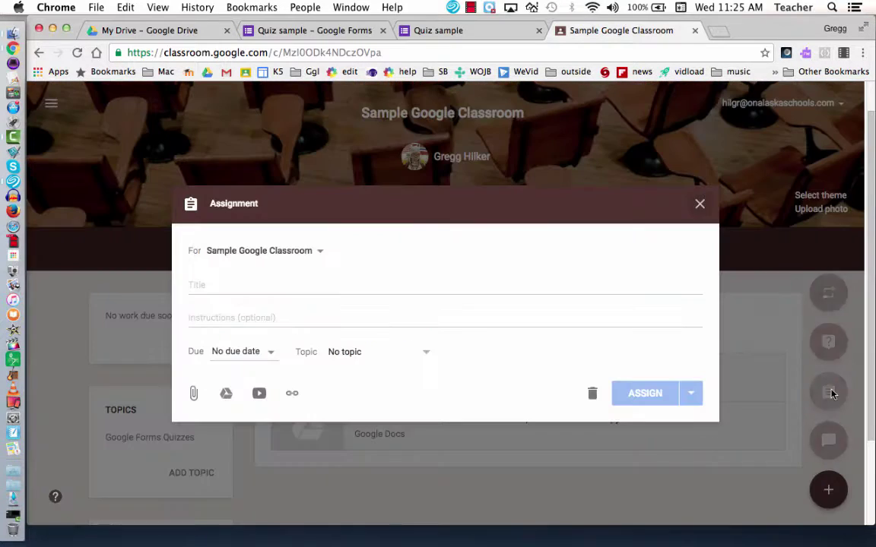
pyautogui.click(239, 287)
pyautogui.write('Take this quiz')
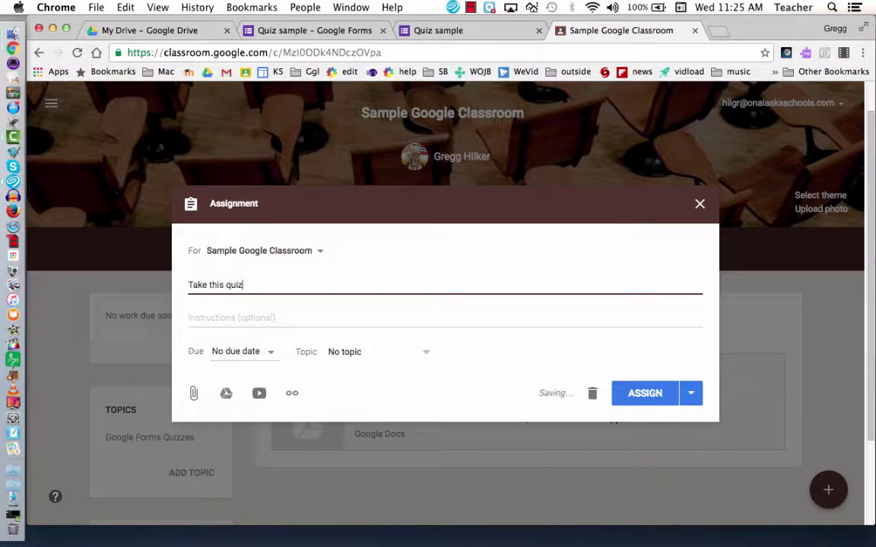
# - Attach the "Quiz sample" form from Google Drive to the assignment and assign it to the class
pyautogui.click(228, 394)
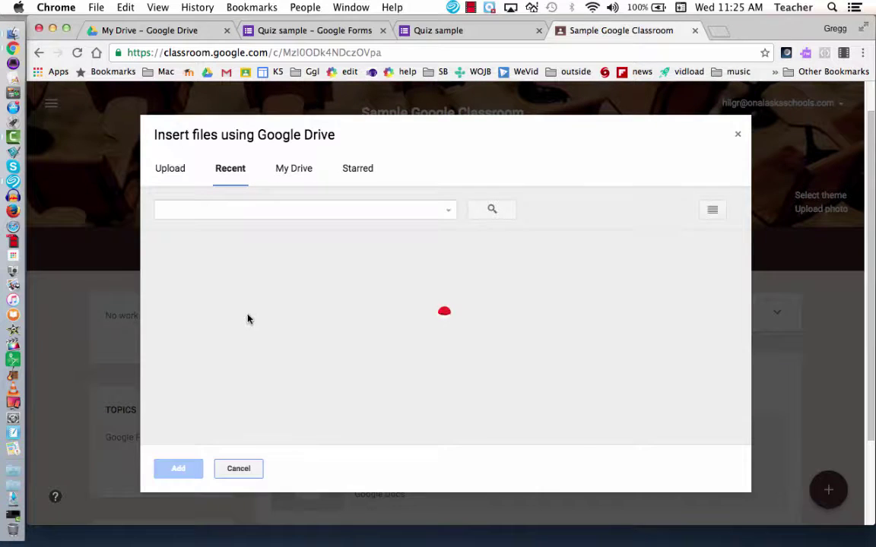
pyautogui.click(231, 323)
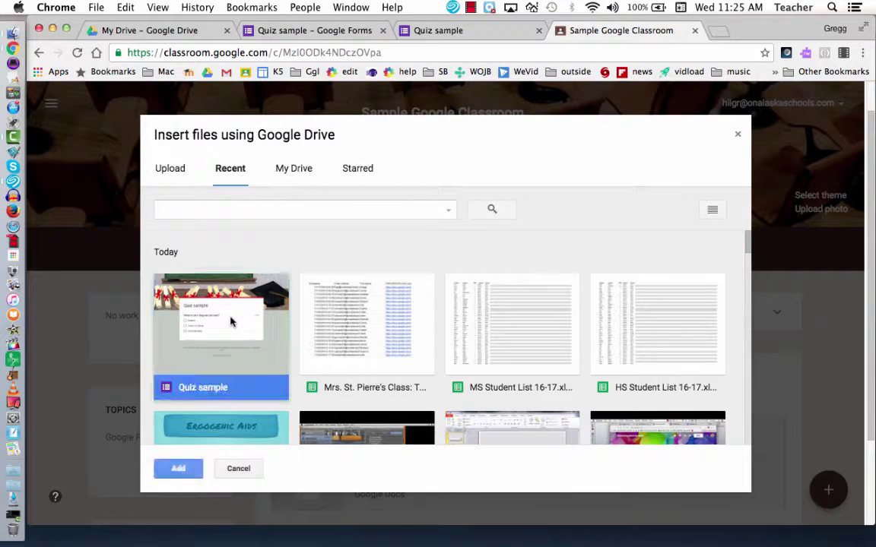
pyautogui.click(178, 468)
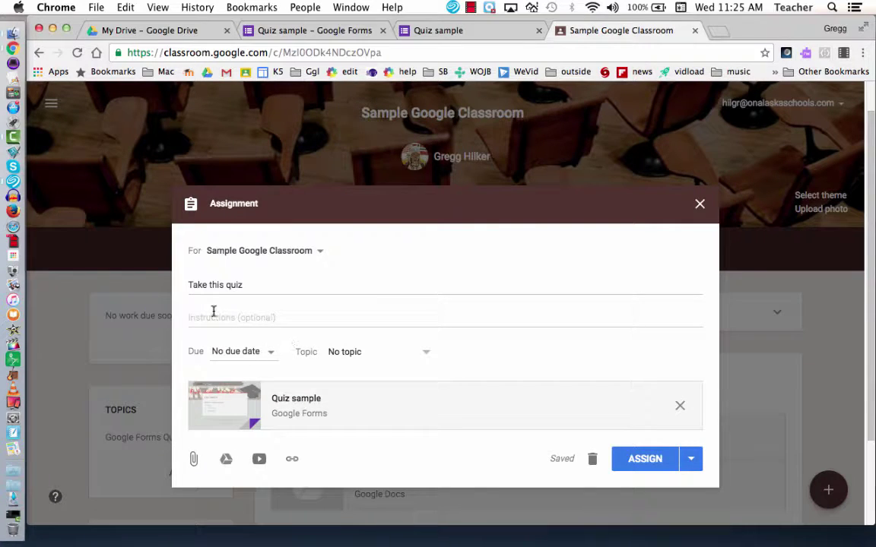
pyautogui.click(636, 459)
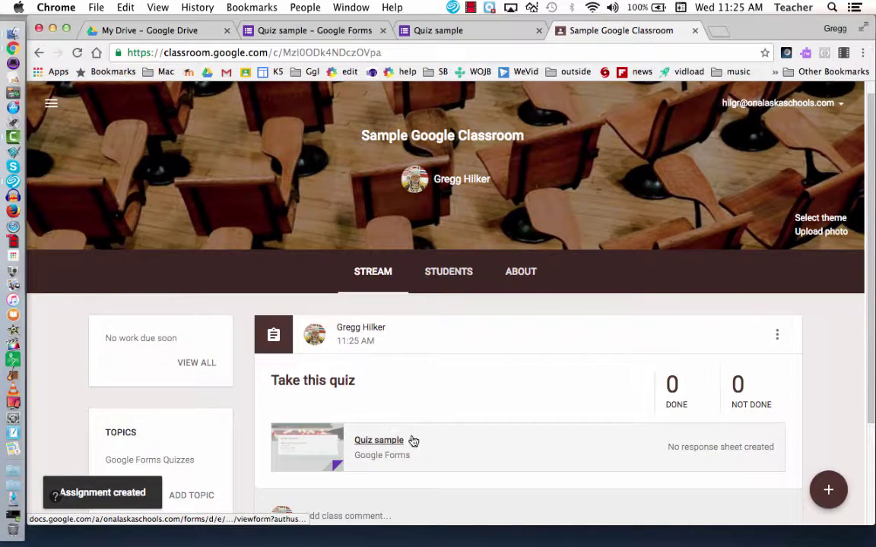
# - Open the attached quiz from the class stream and look through its questions
pyautogui.click(389, 441)
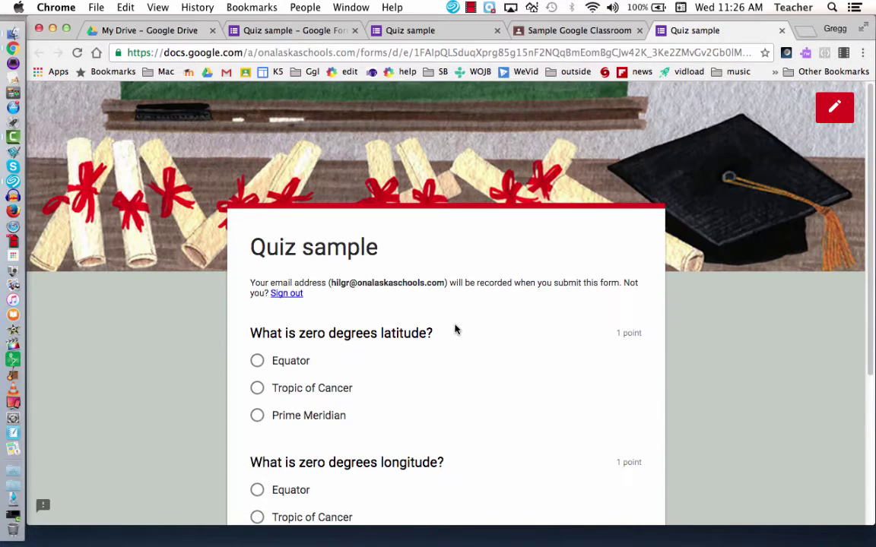
pyautogui.scroll(-5, 454, 328)
pyautogui.scroll(5, 451, 328)
# - Go from Google Drive to Google Forms, open the "OHS Sample Quiz" form and show its responses
pyautogui.click(147, 29)
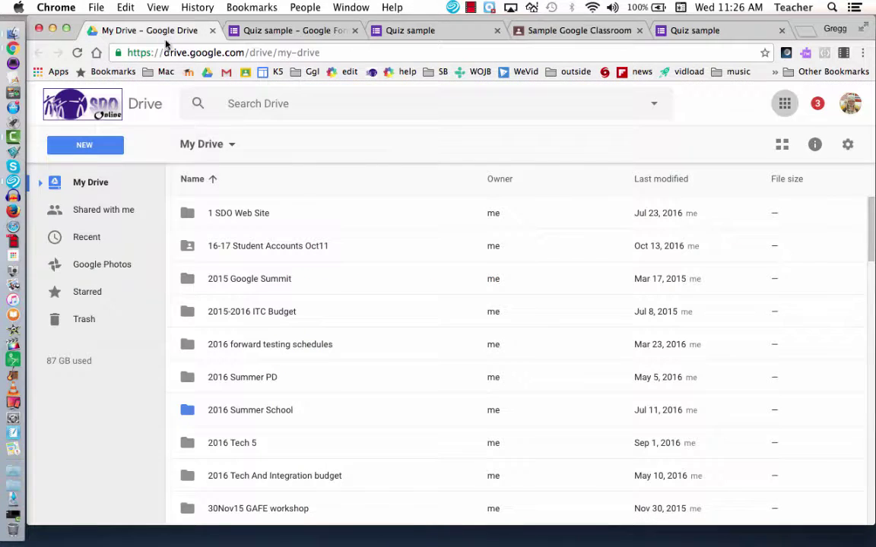
pyautogui.click(784, 103)
pyautogui.click(758, 312)
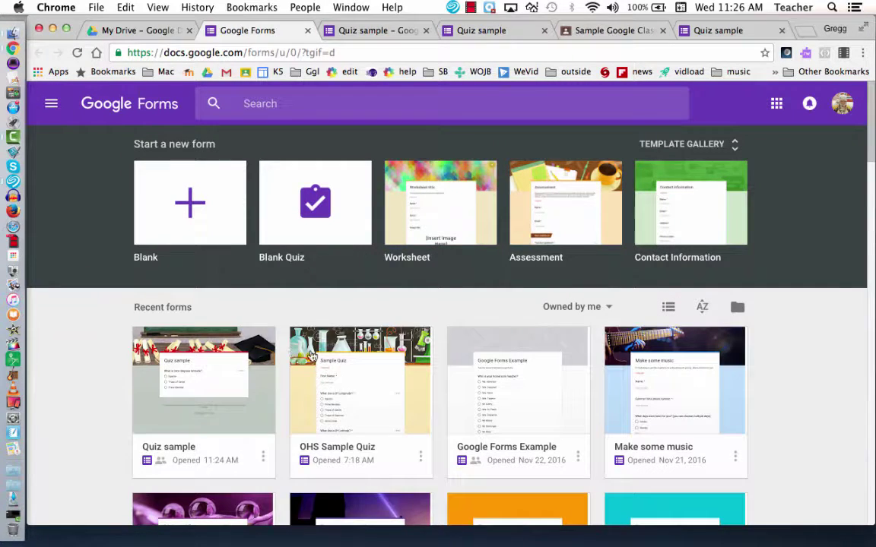
pyautogui.click(338, 365)
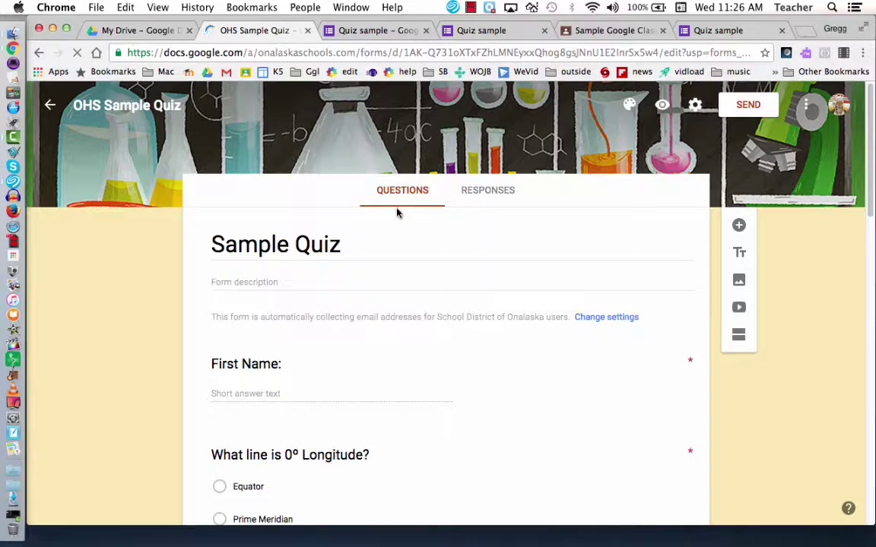
pyautogui.click(472, 193)
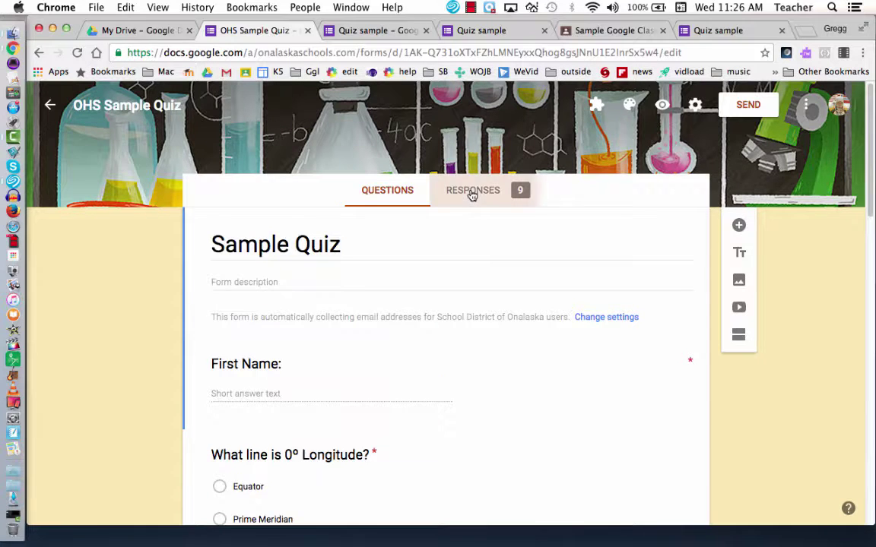
# - Review the response summary's insights, points distribution, frequently missed questions and per-question answer charts
pyautogui.scroll(-3, 502, 252)
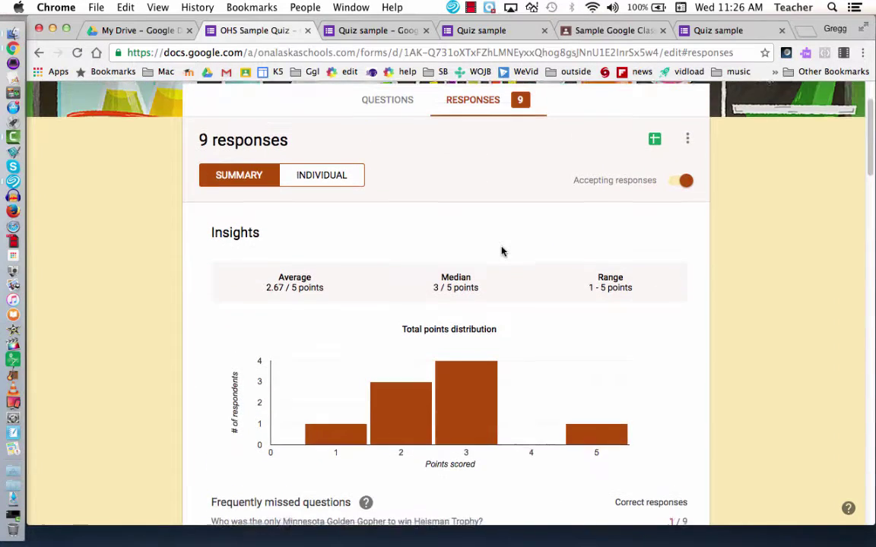
pyautogui.scroll(-1, 502, 251)
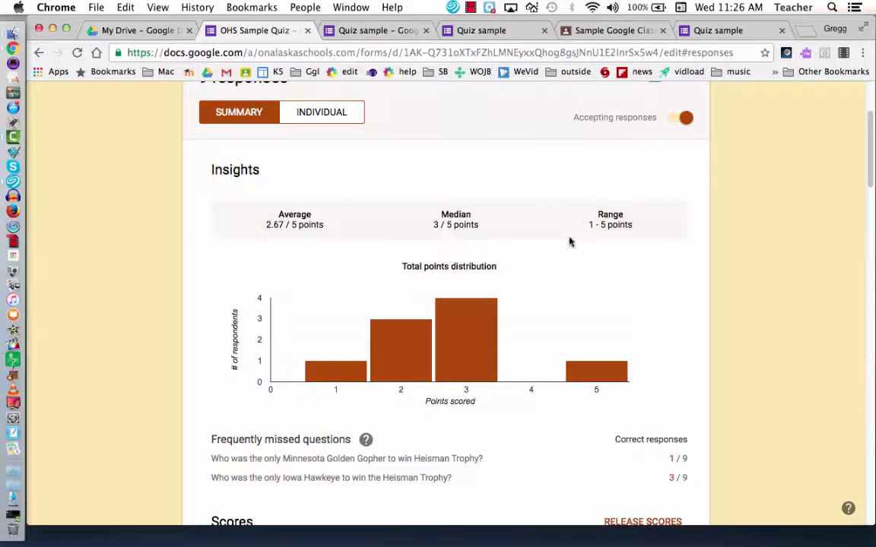
pyautogui.moveTo(446, 313)
pyautogui.scroll(-1, 445, 312)
pyautogui.scroll(-1, 447, 316)
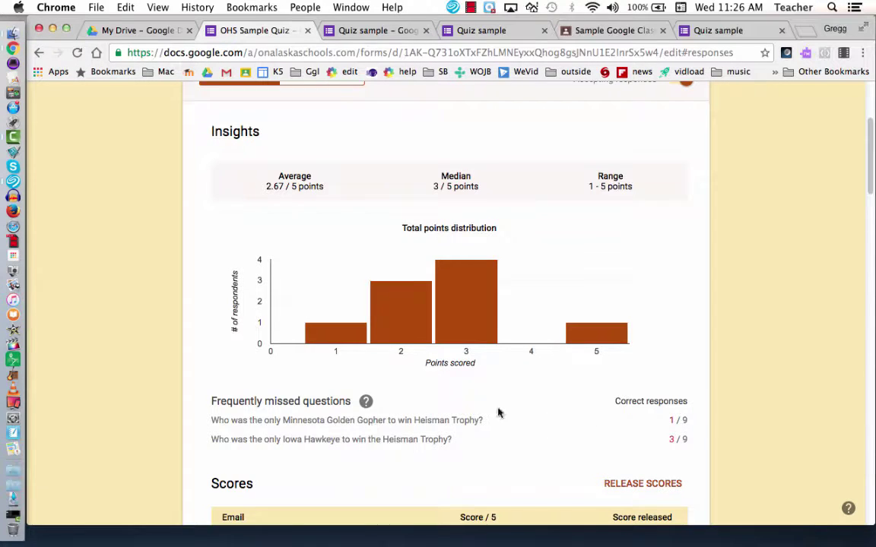
pyautogui.scroll(-15, 498, 412)
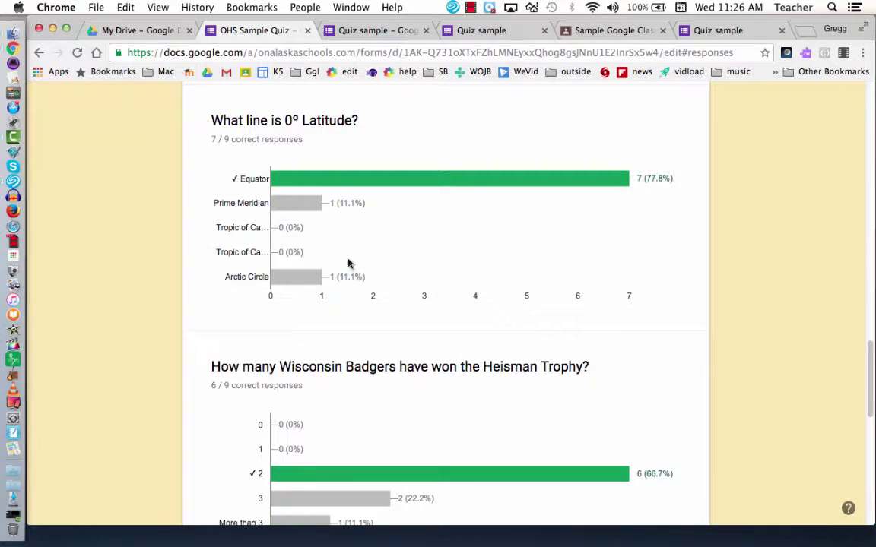
pyautogui.moveTo(275, 177)
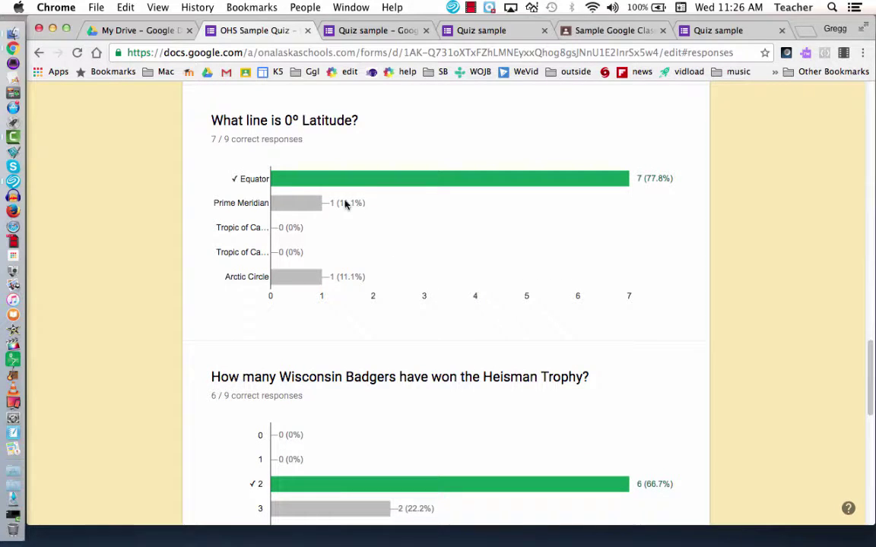
pyautogui.moveTo(299, 281)
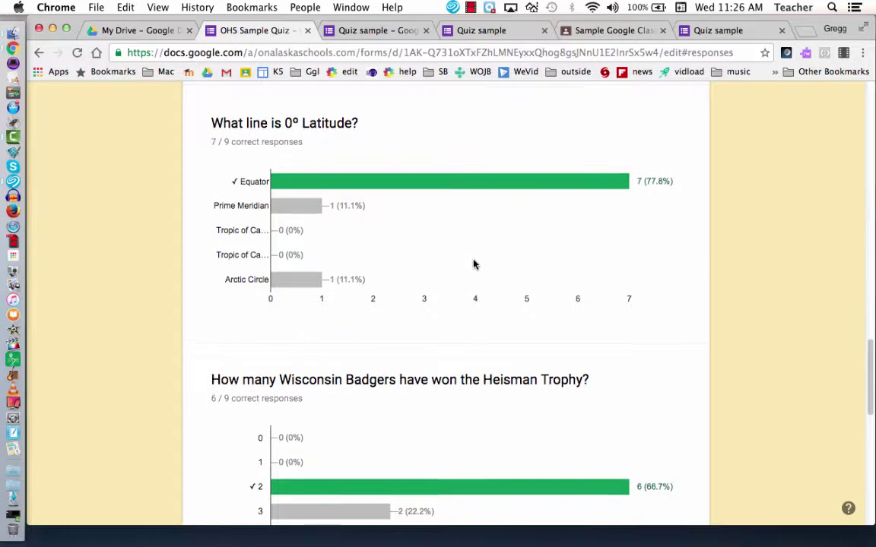
pyautogui.scroll(-5, 471, 263)
pyautogui.scroll(-7, 426, 278)
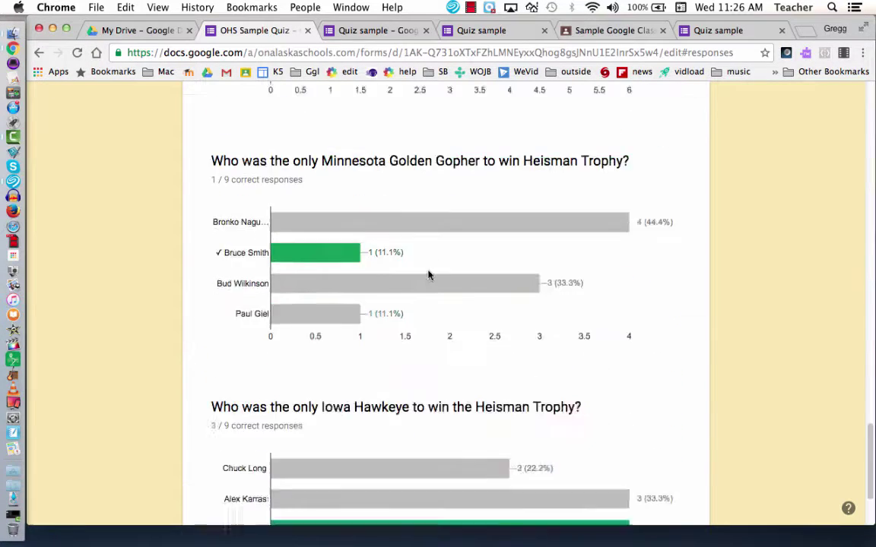
# - Review the respondents' scores table and the answer chart for the 0º Longitude question
pyautogui.scroll(15, 428, 275)
pyautogui.scroll(10, 428, 275)
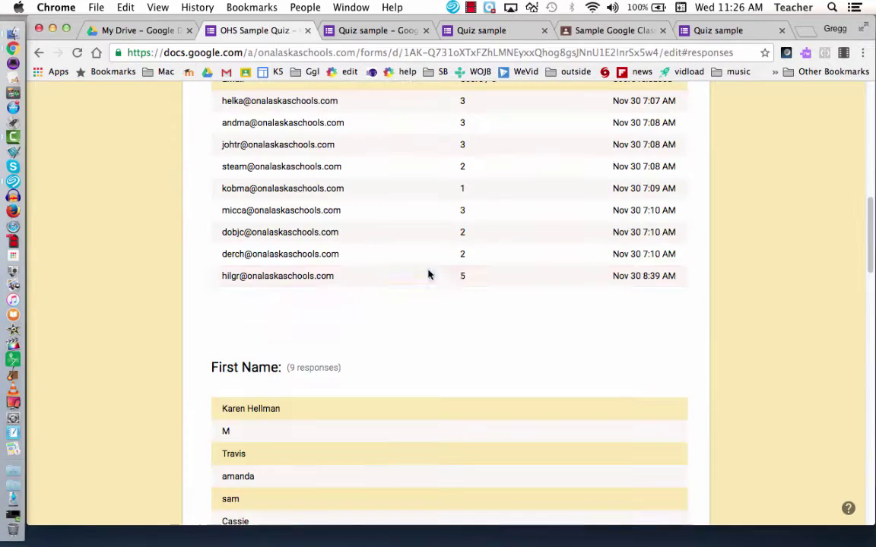
pyautogui.scroll(5, 458, 271)
pyautogui.moveTo(458, 271)
pyautogui.scroll(-15, 494, 270)
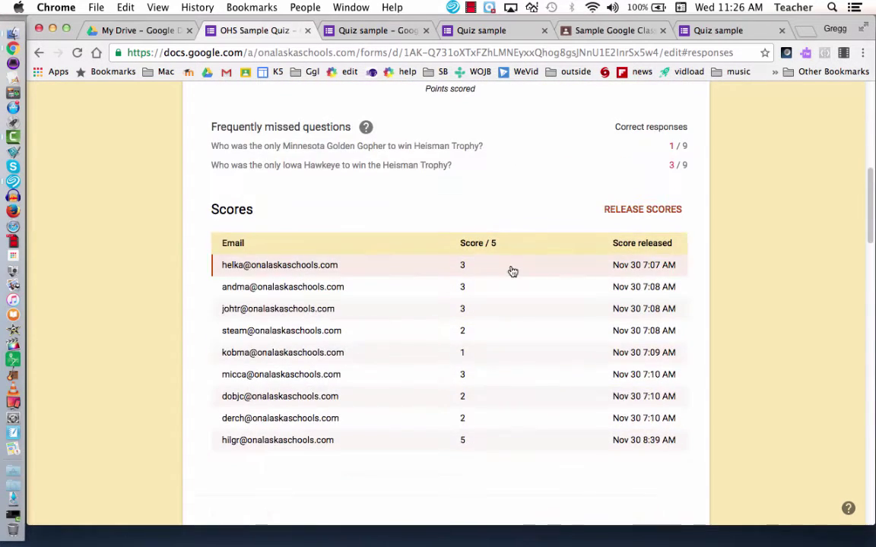
pyautogui.scroll(-3, 494, 270)
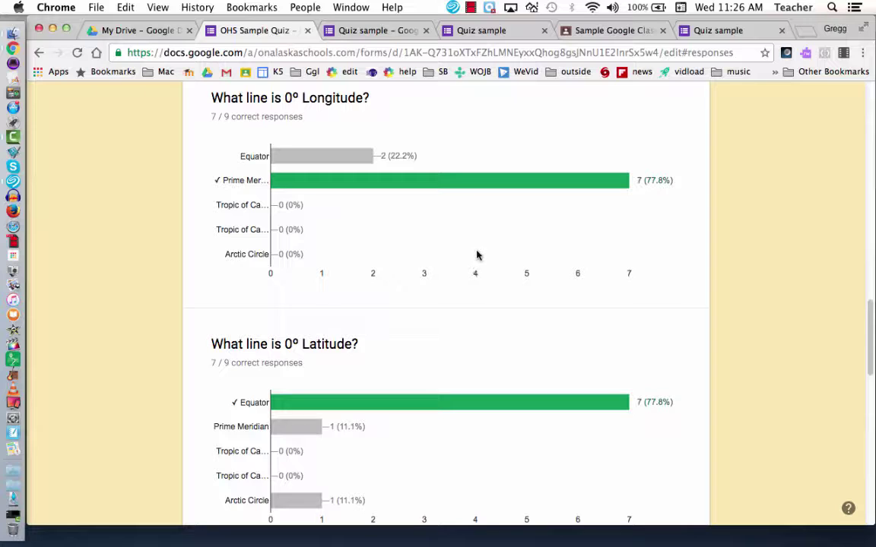
pyautogui.scroll(1, 479, 256)
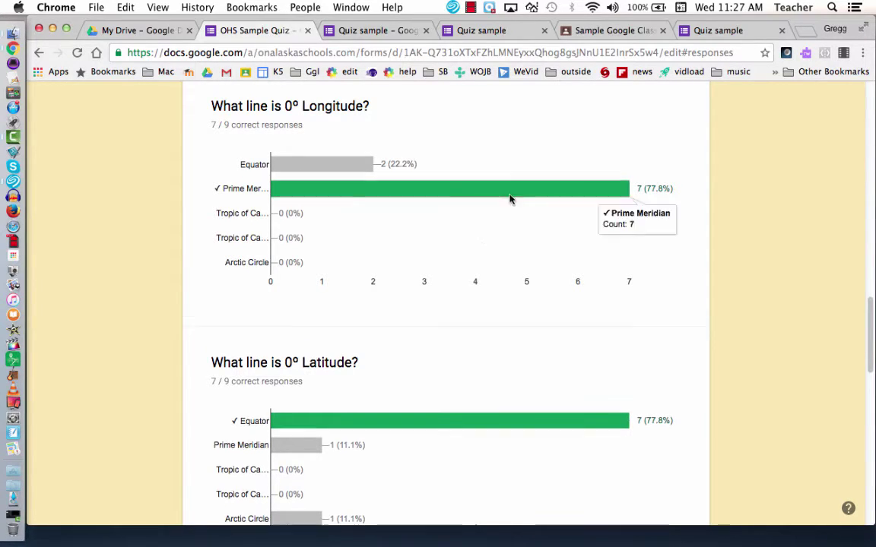
pyautogui.click(470, 7)
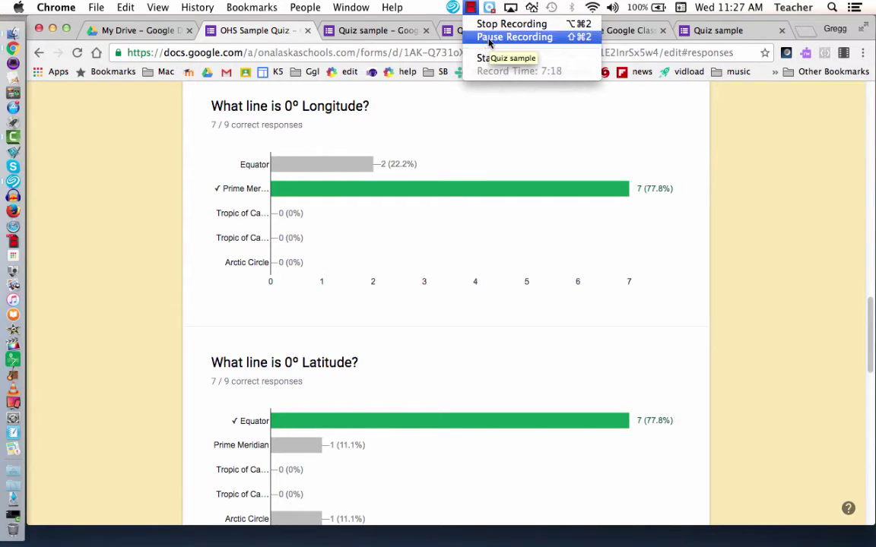